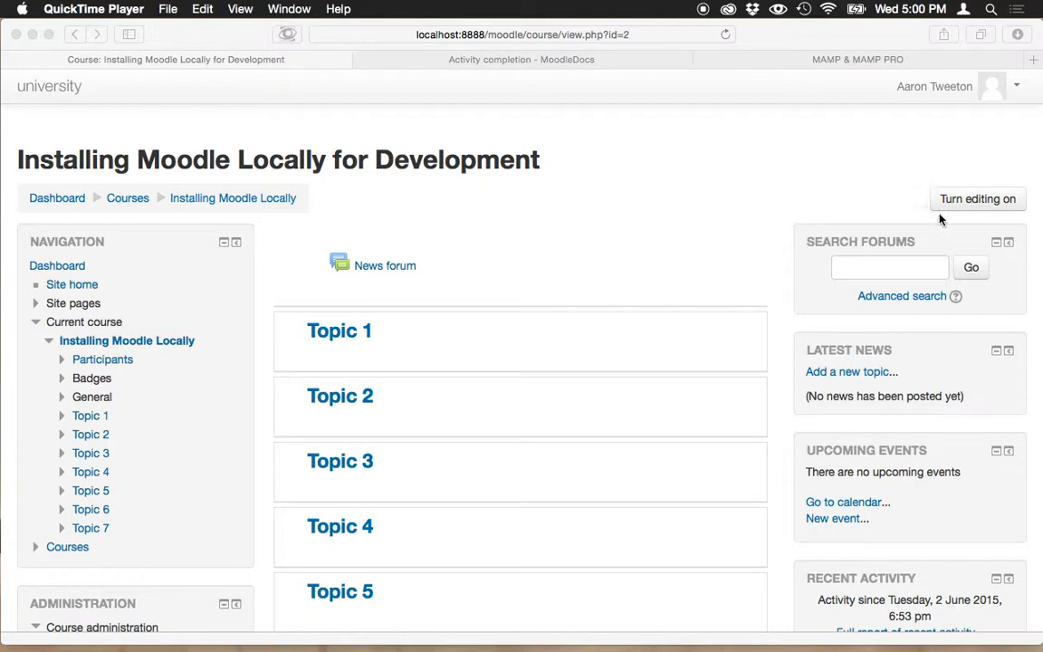
# - Turn on course editing and replace Topic 1's default section name with "Downloading MAMP"
pyautogui.click(984, 204)
pyautogui.click(984, 200)
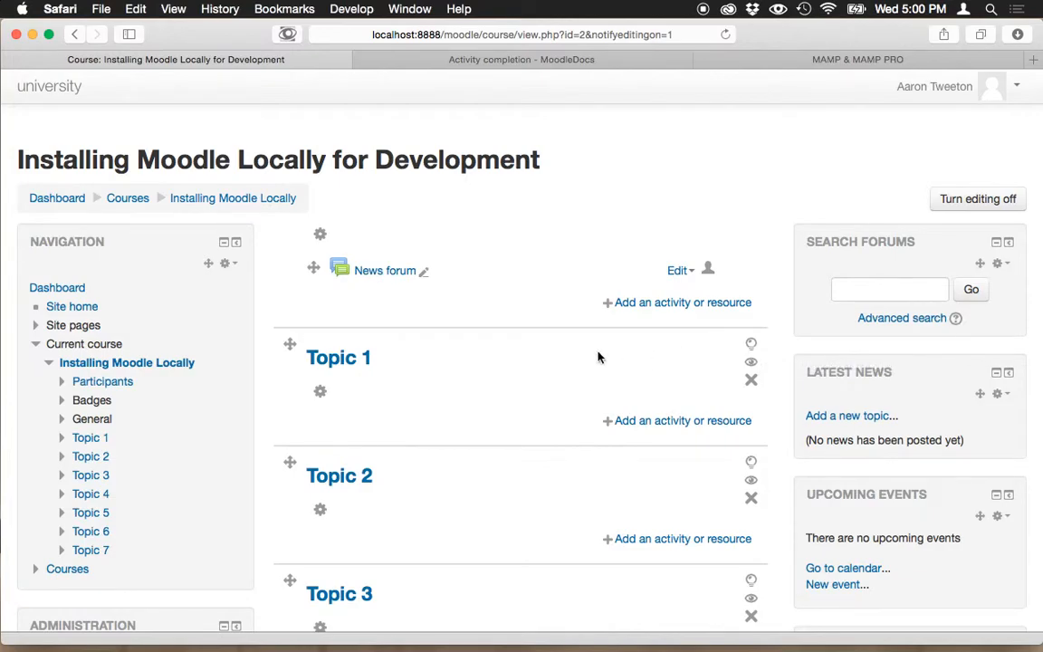
pyautogui.scroll(-3, 599, 355)
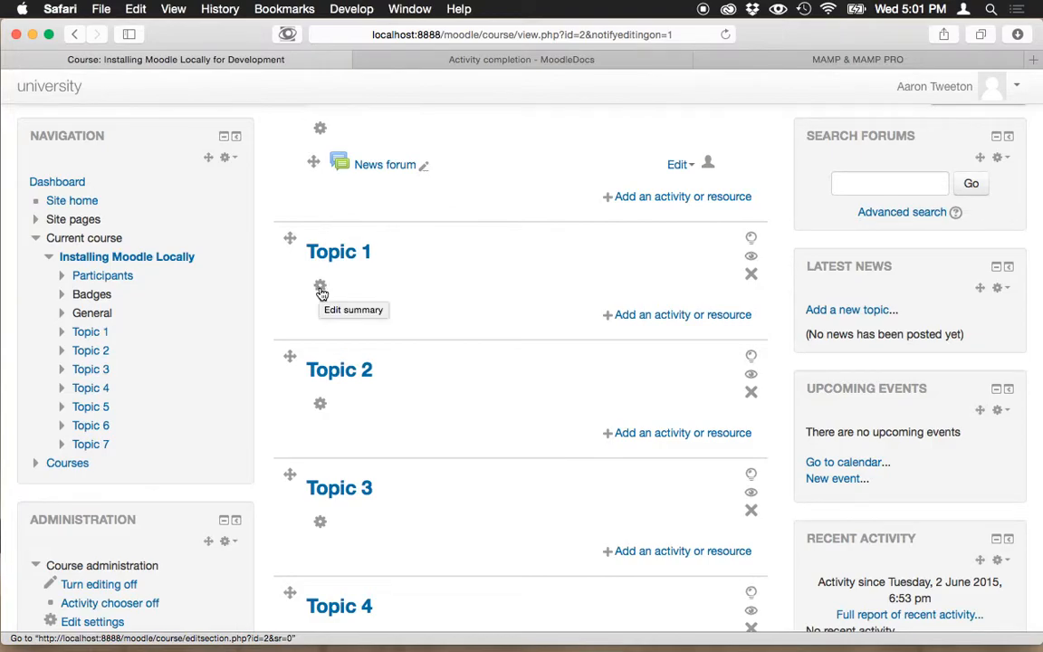
pyautogui.click(320, 288)
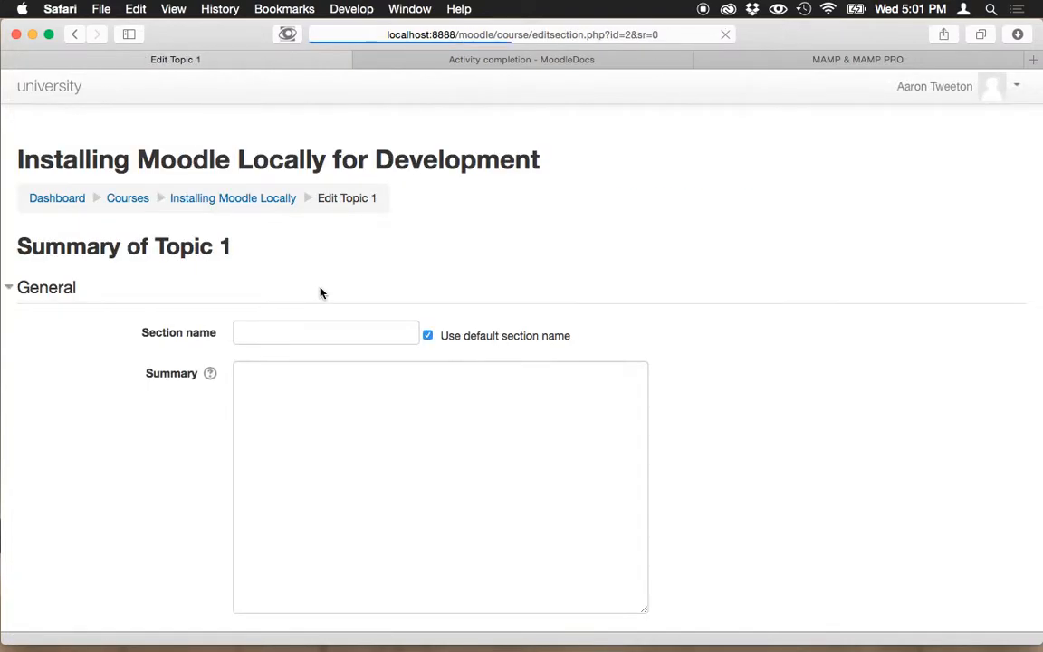
pyautogui.click(427, 337)
pyautogui.click(369, 323)
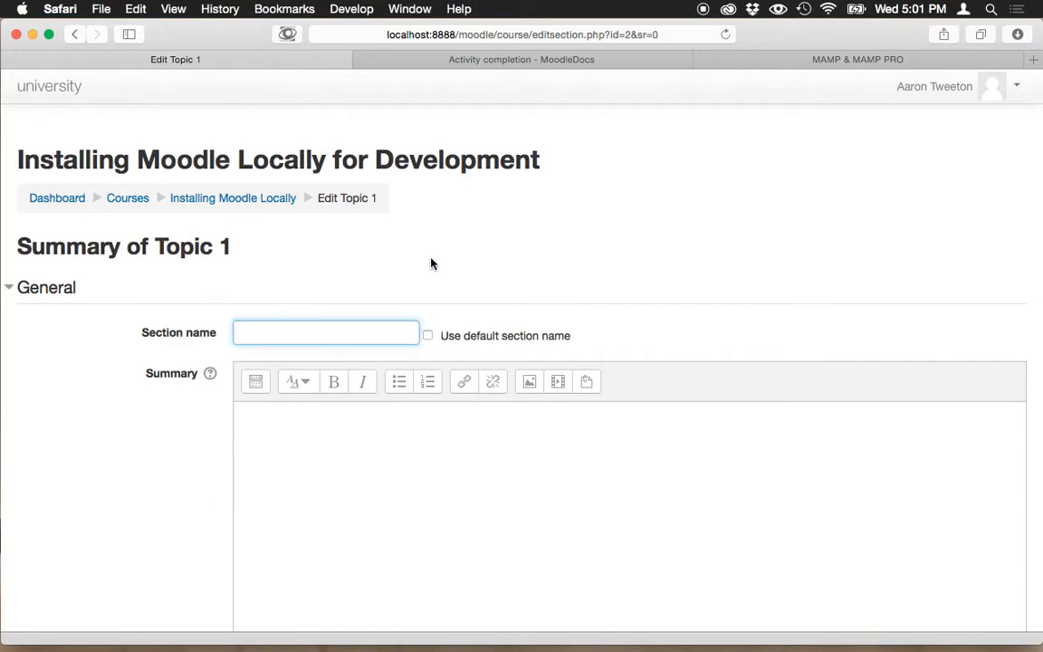
pyautogui.write('Downloading MAMP')
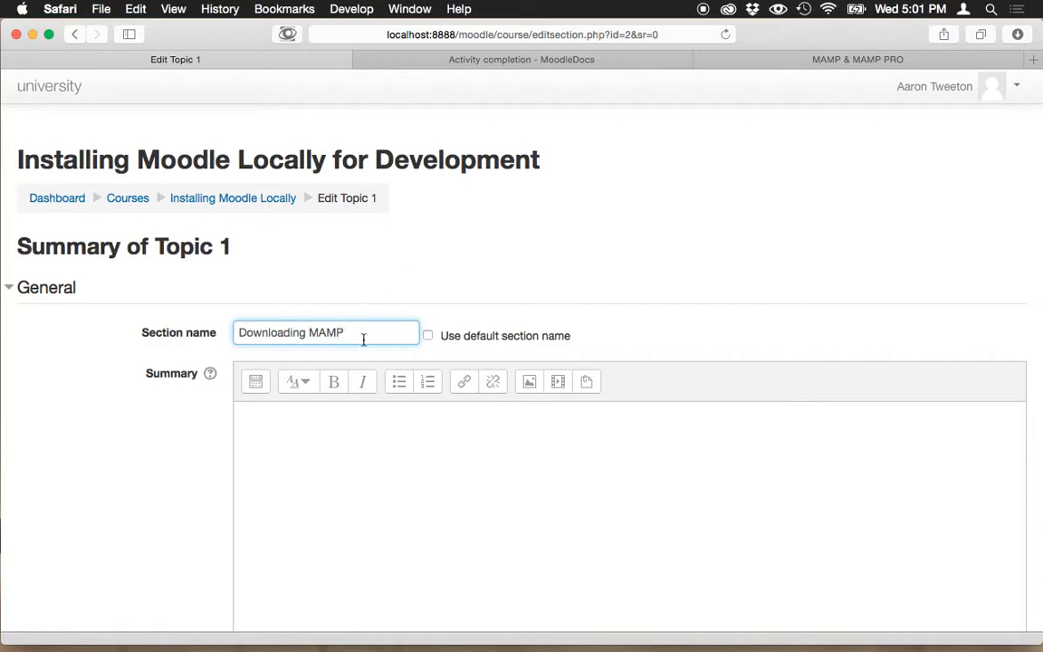
# - Enter the section summary "In this section, we'll cover downloading MAMP." and save the section
pyautogui.click(428, 457)
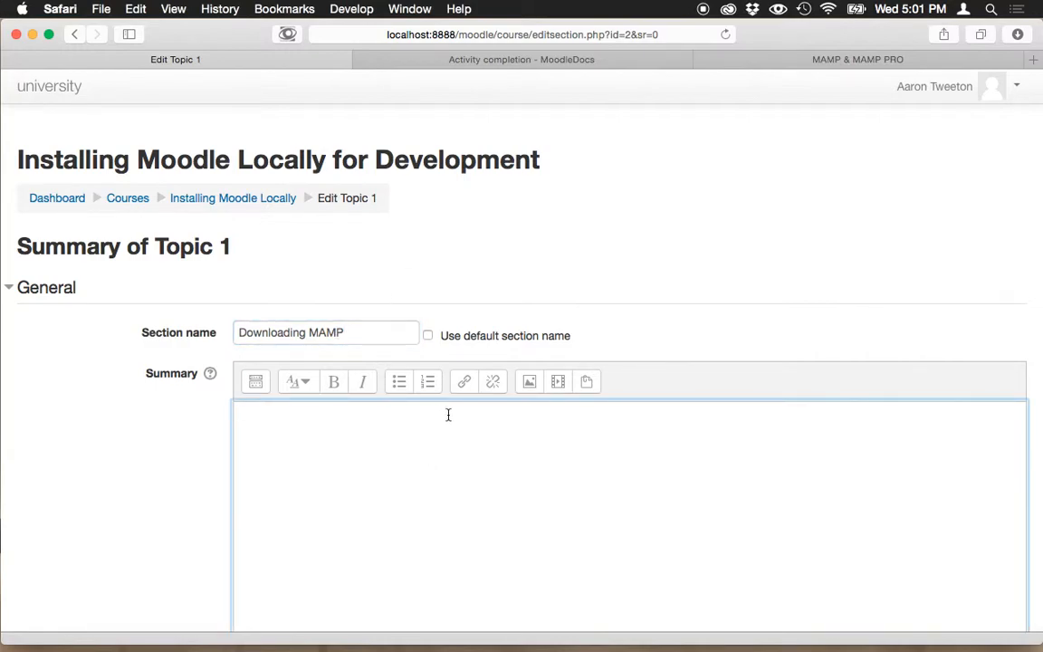
pyautogui.write("In this section, we'll cove")
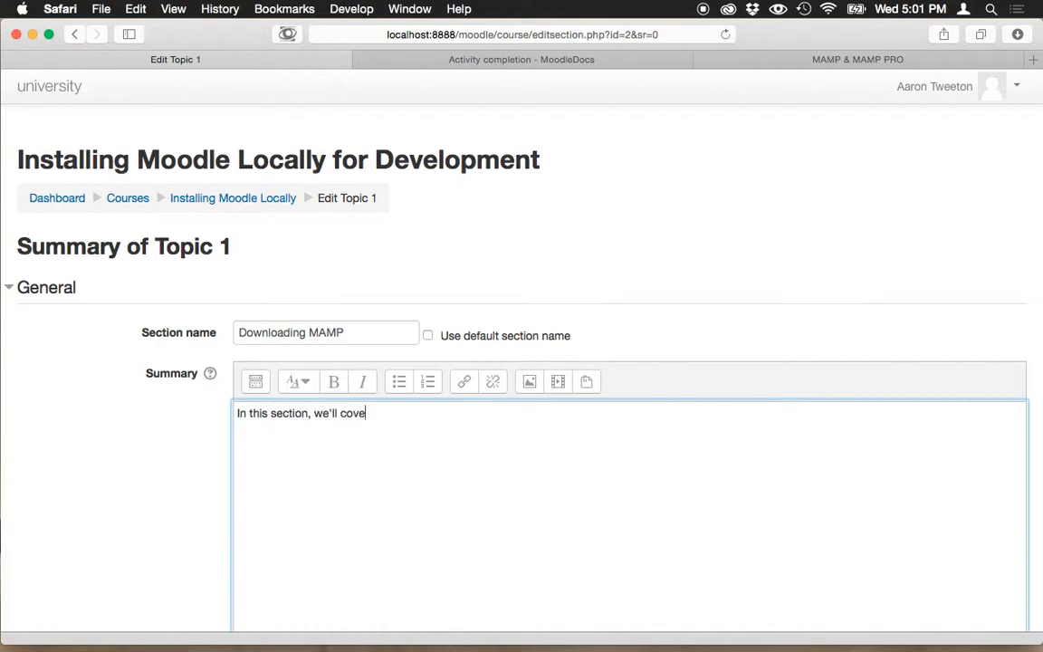
pyautogui.write('r downloading M')
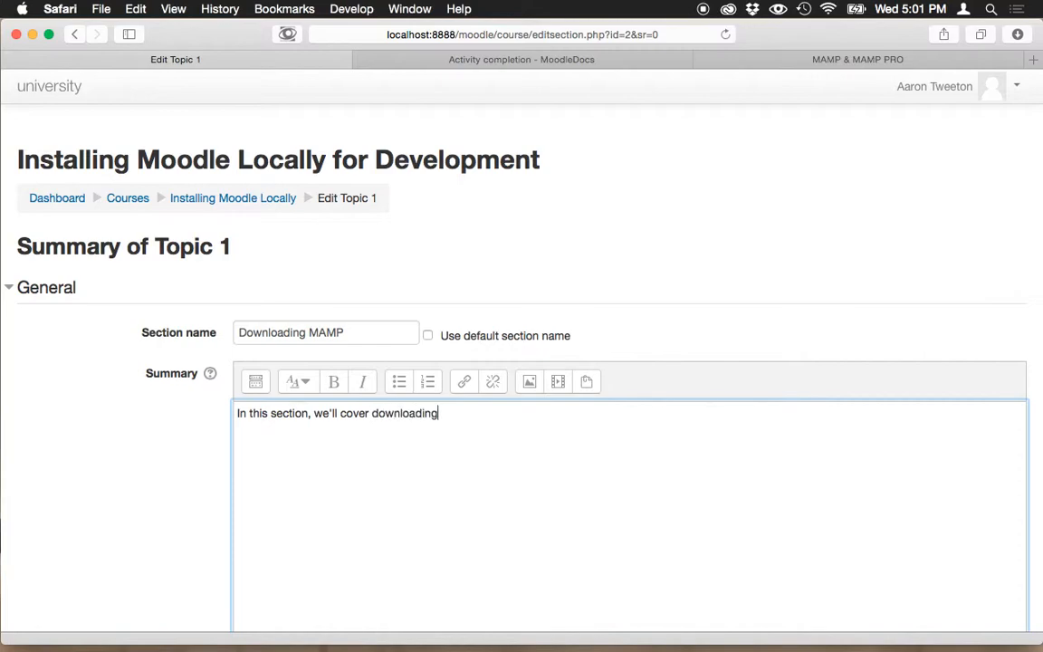
pyautogui.write('AMP.')
pyautogui.scroll(-5, 483, 486)
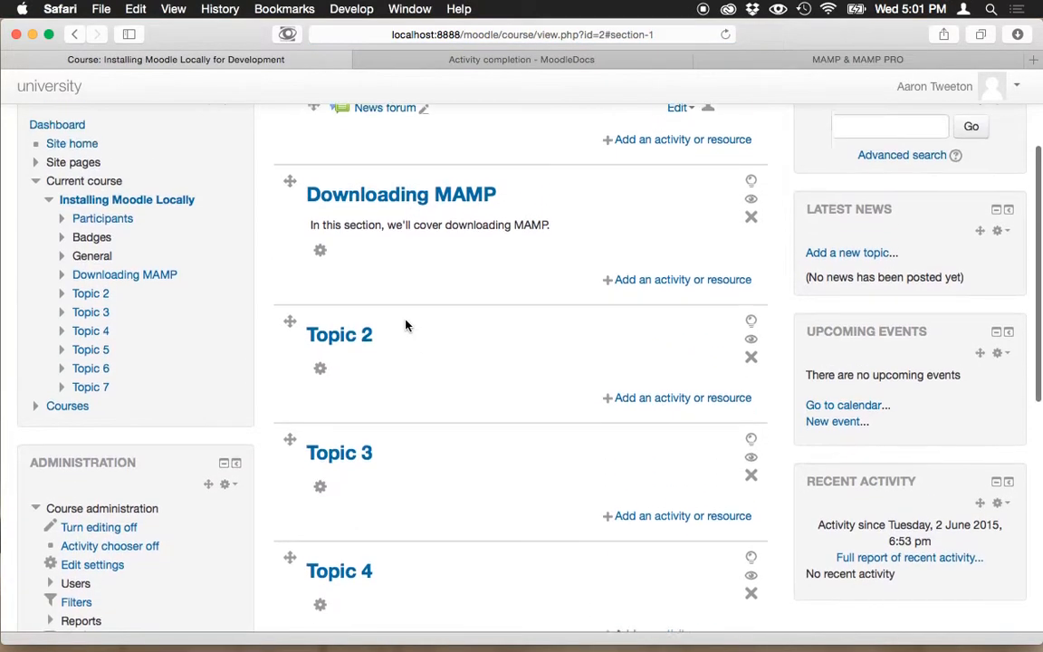
# - Open the form for a new Assignment activity in the Downloading MAMP section
pyautogui.scroll(1, 406, 326)
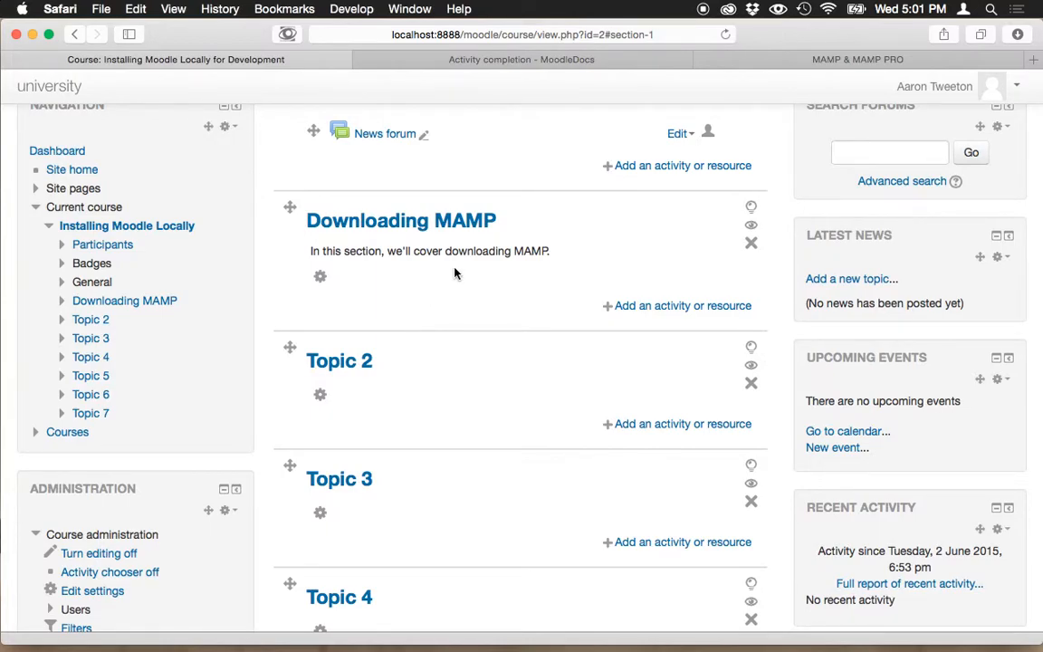
pyautogui.scroll(2, 454, 272)
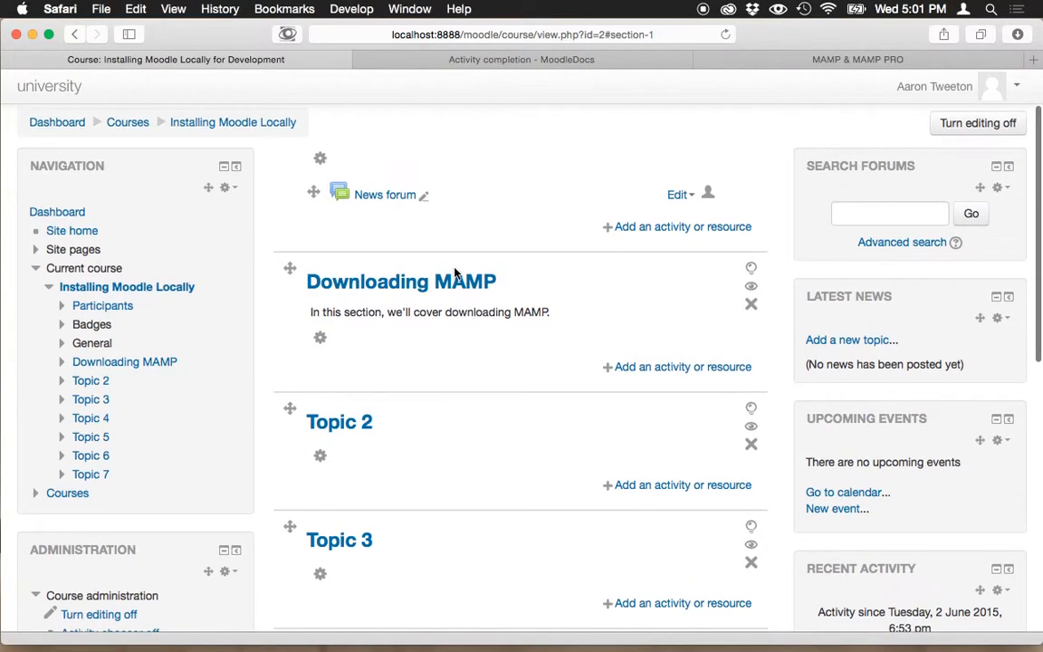
pyautogui.click(667, 369)
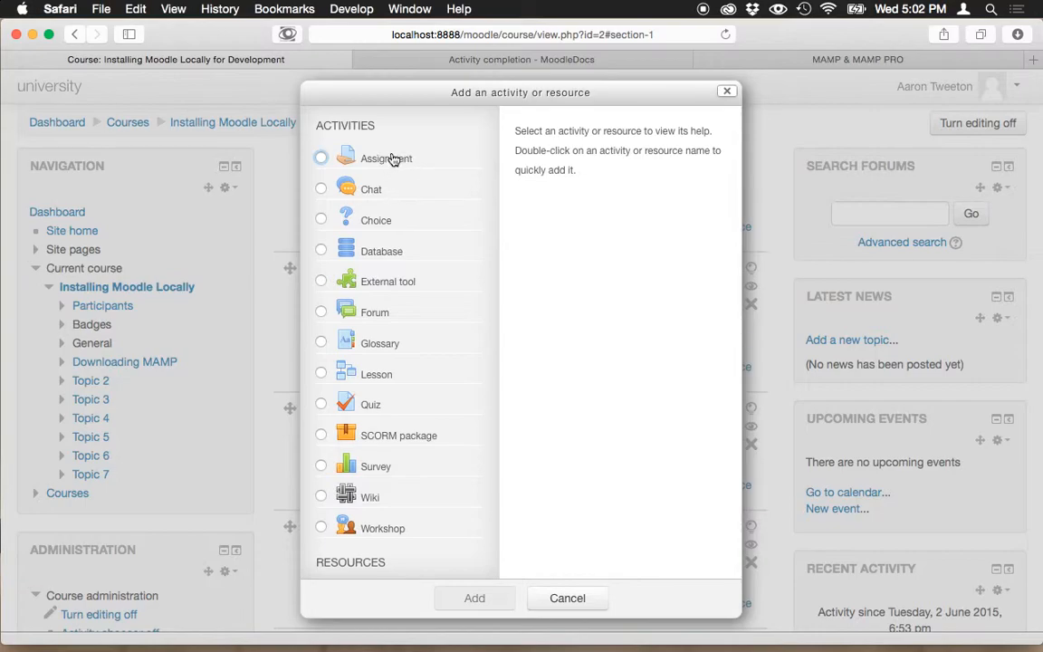
pyautogui.click(321, 158)
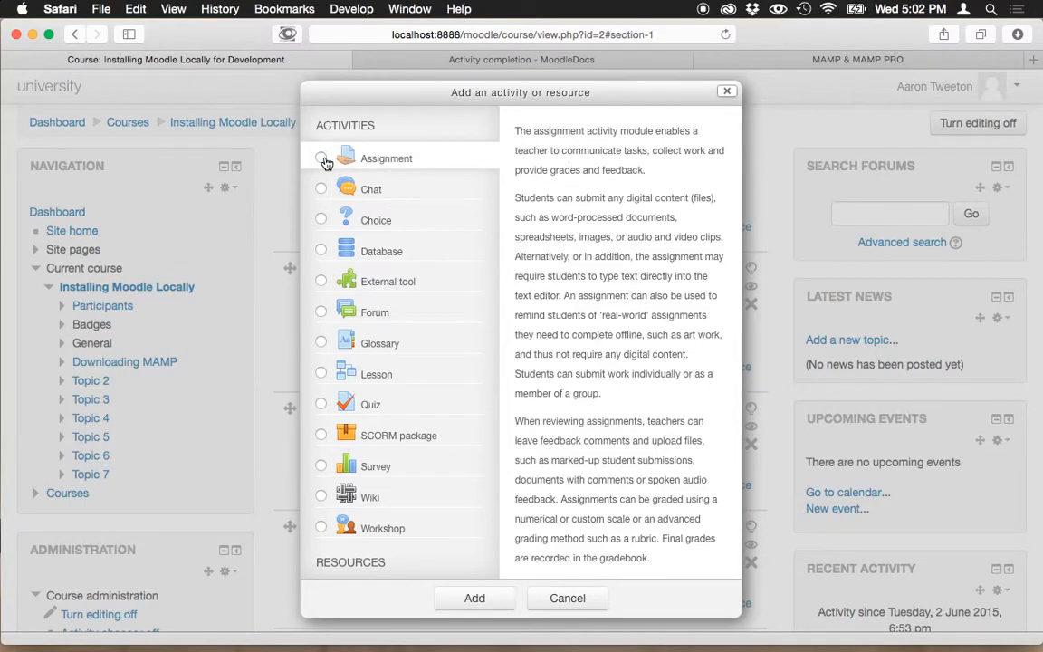
pyautogui.click(474, 597)
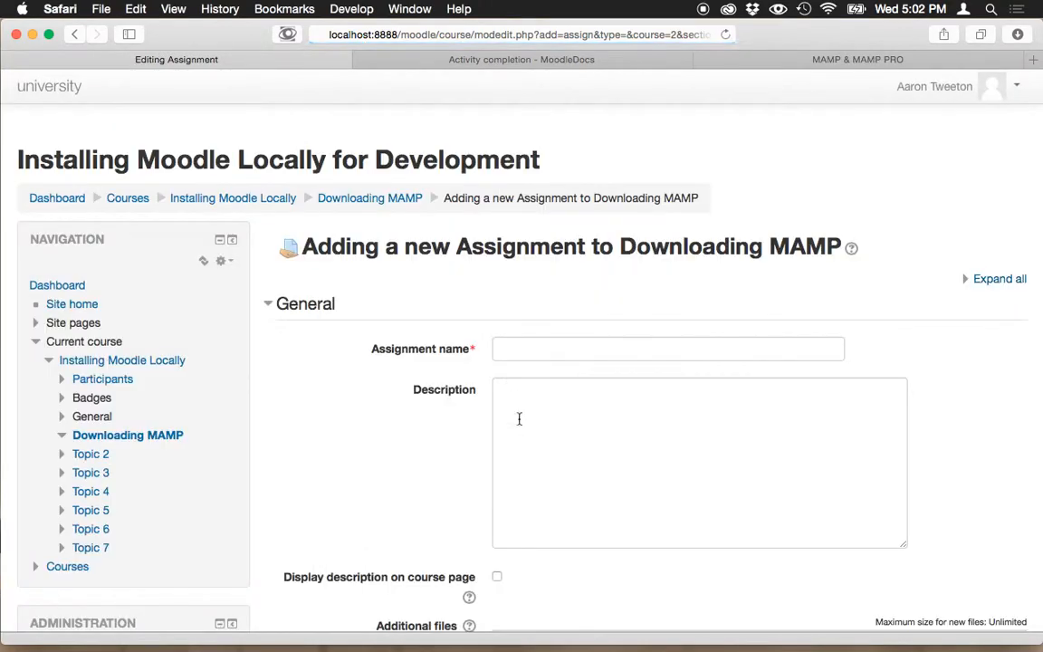
# - Expand all assignment settings, examine them from General through Common module settings, and cancel the new assignment
pyautogui.scroll(-3, 421, 430)
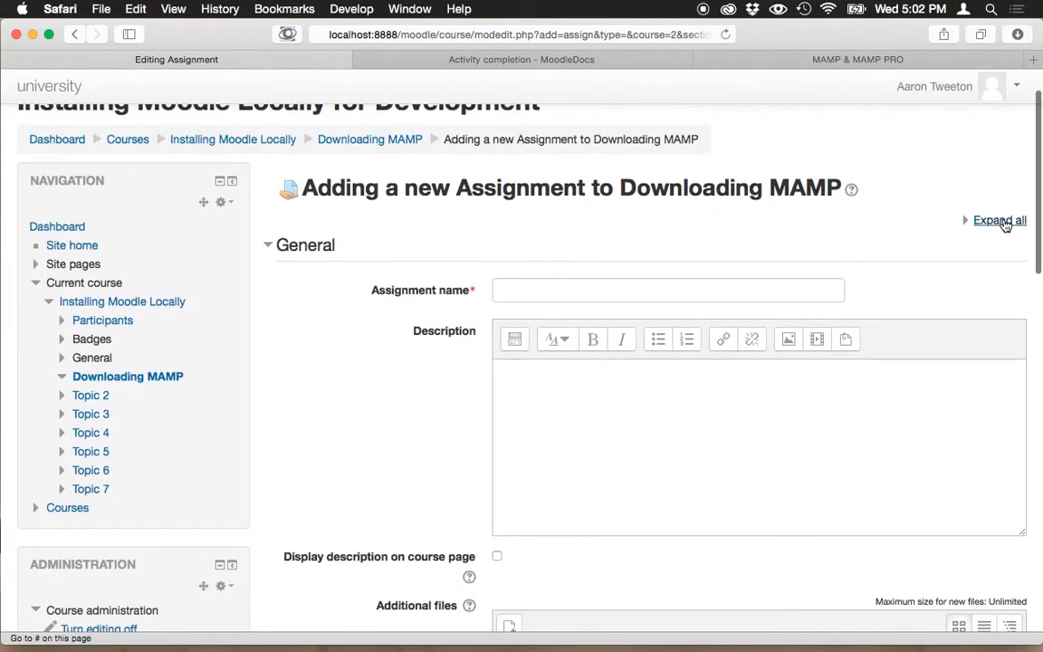
pyautogui.click(1001, 221)
pyautogui.scroll(-1, 758, 266)
pyautogui.scroll(2, 758, 266)
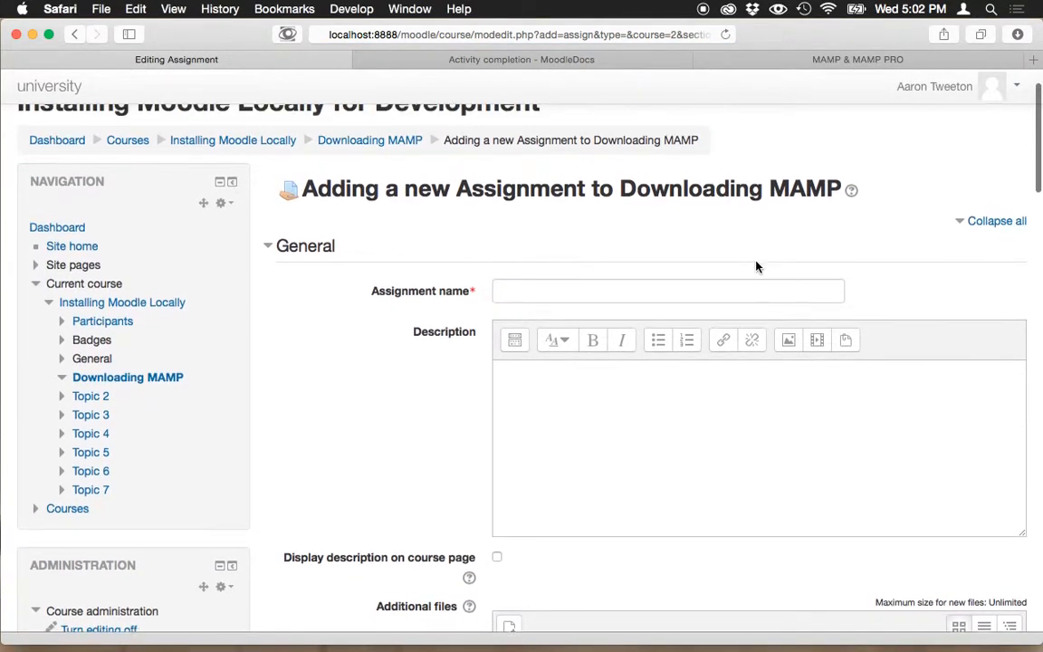
pyautogui.scroll(-10, 757, 266)
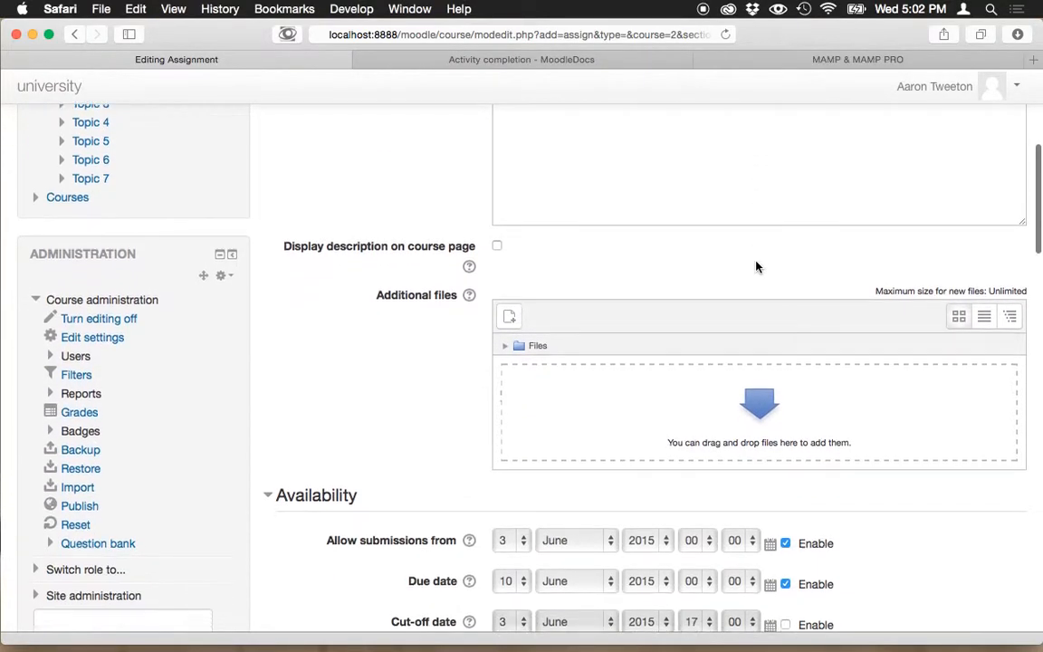
pyautogui.scroll(-15, 757, 265)
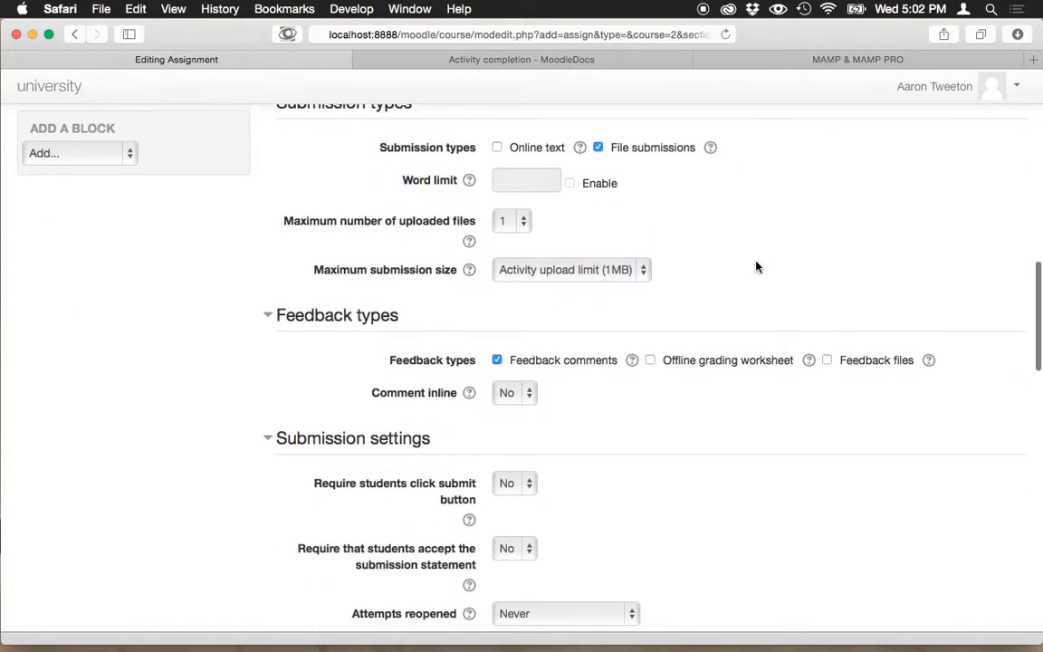
pyautogui.scroll(-20, 757, 265)
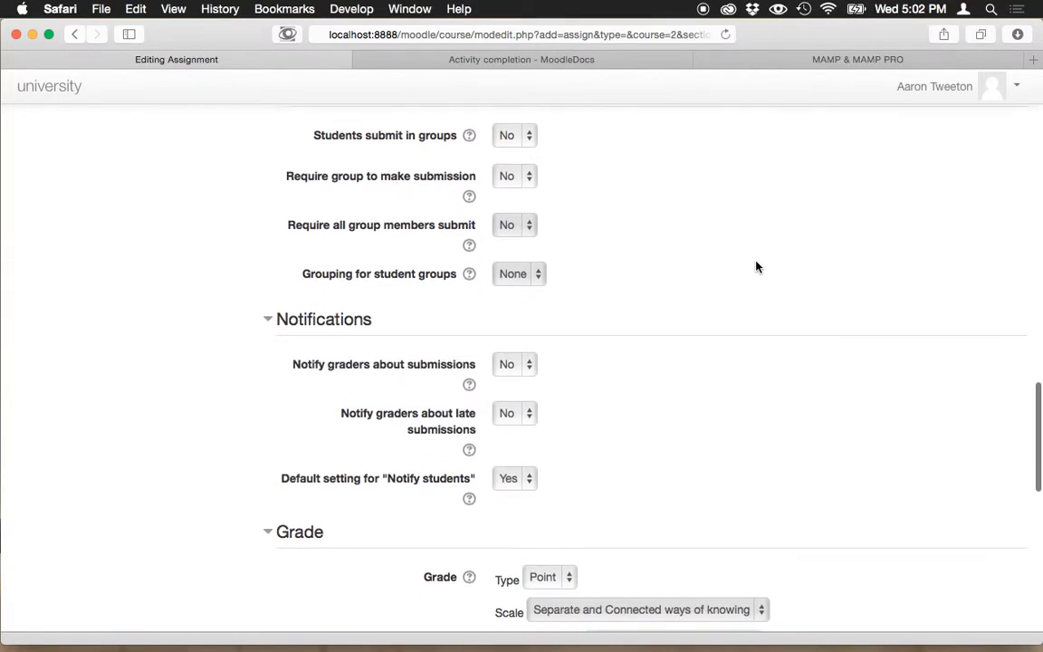
pyautogui.scroll(-8, 757, 265)
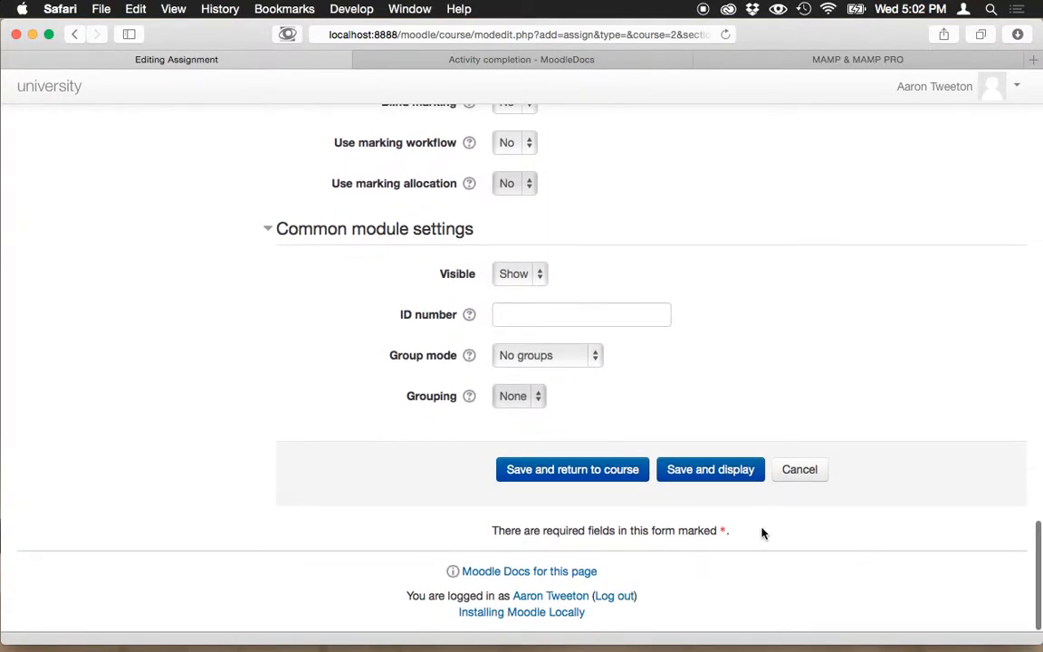
pyautogui.click(790, 472)
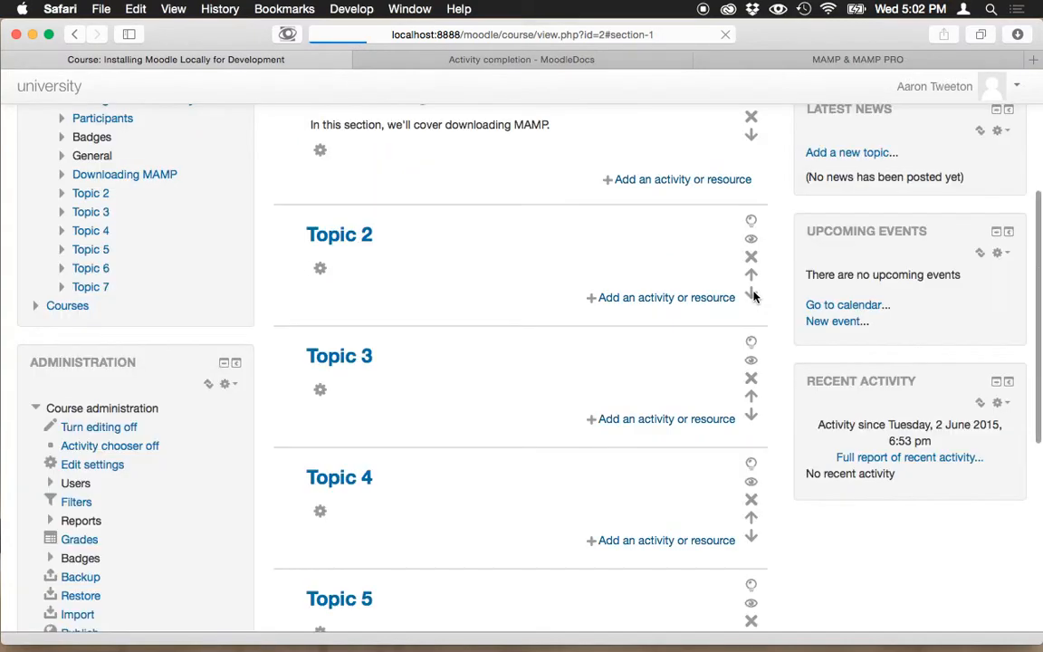
# - Start adding a URL resource to the Downloading MAMP section
pyautogui.scroll(5, 733, 257)
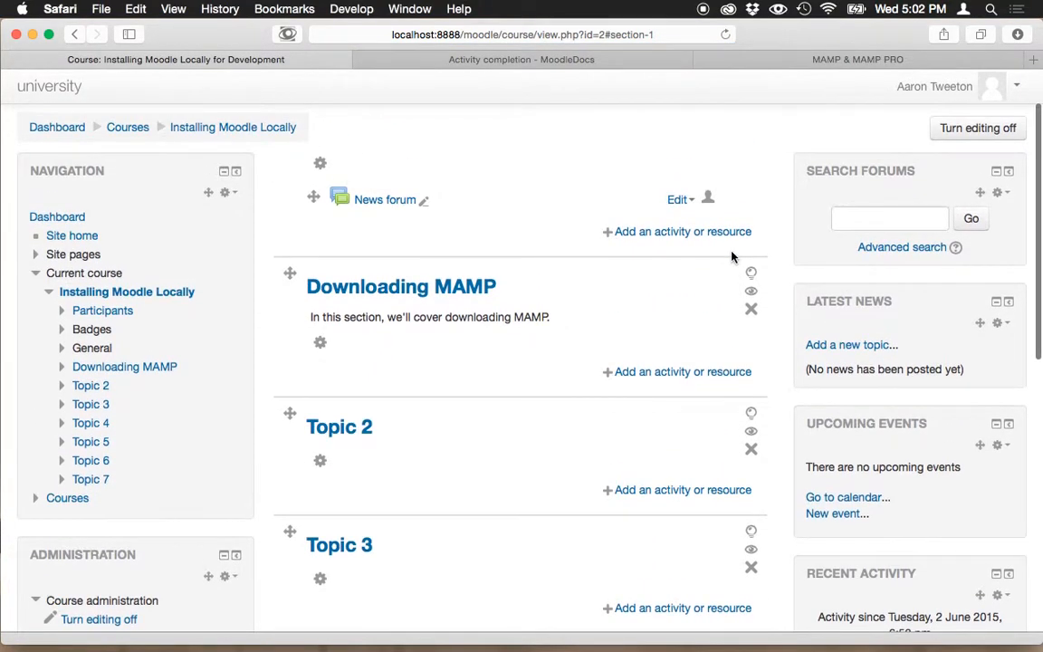
pyautogui.click(687, 373)
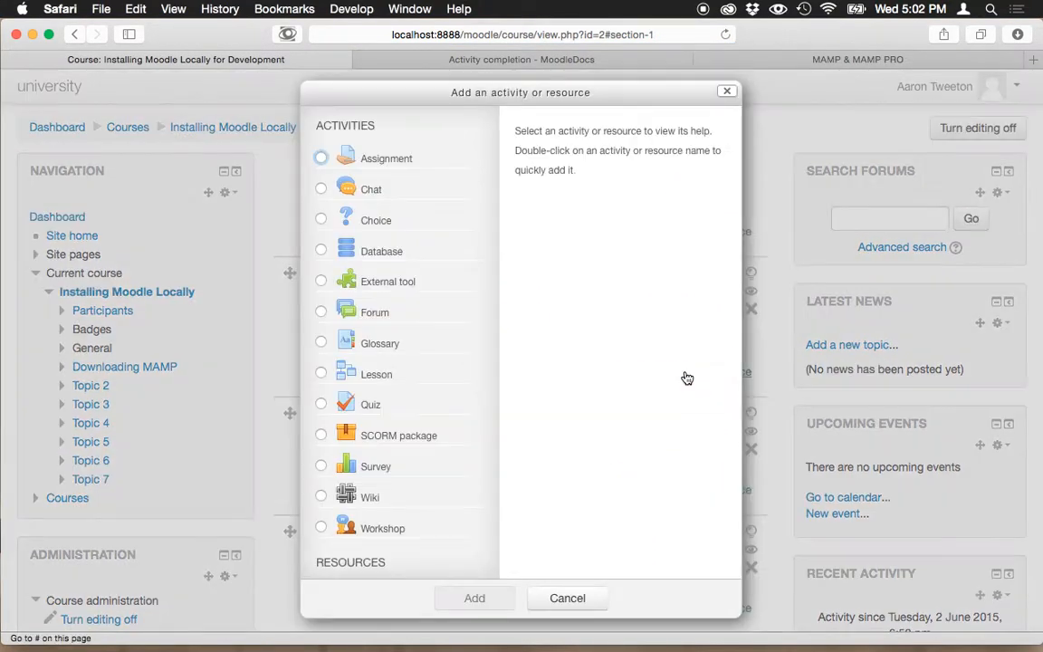
pyautogui.scroll(-5, 433, 398)
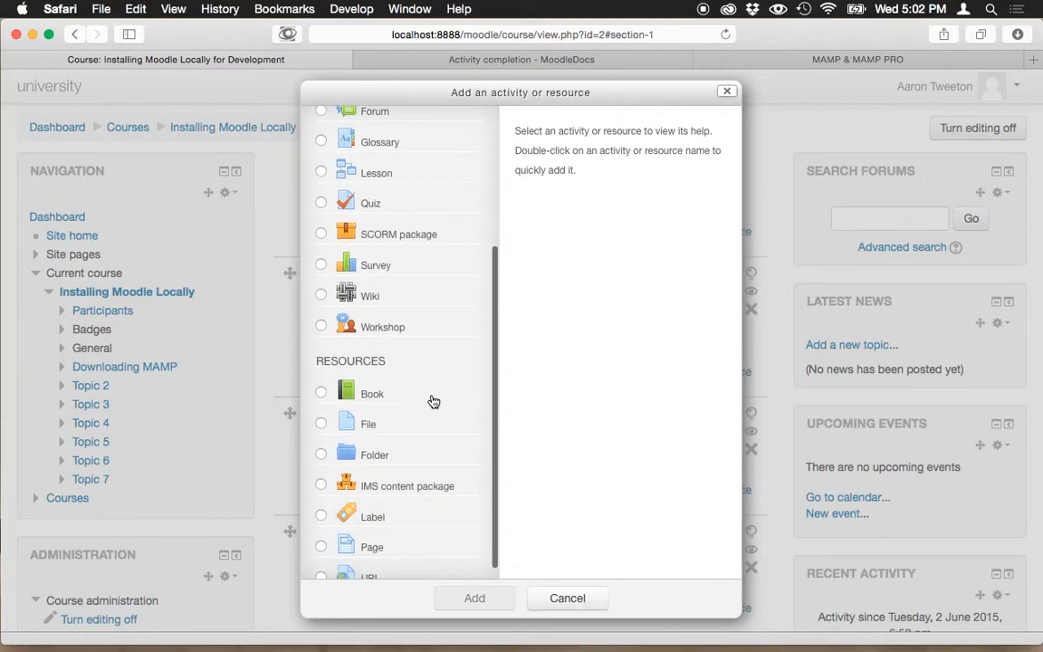
pyautogui.scroll(-1, 432, 401)
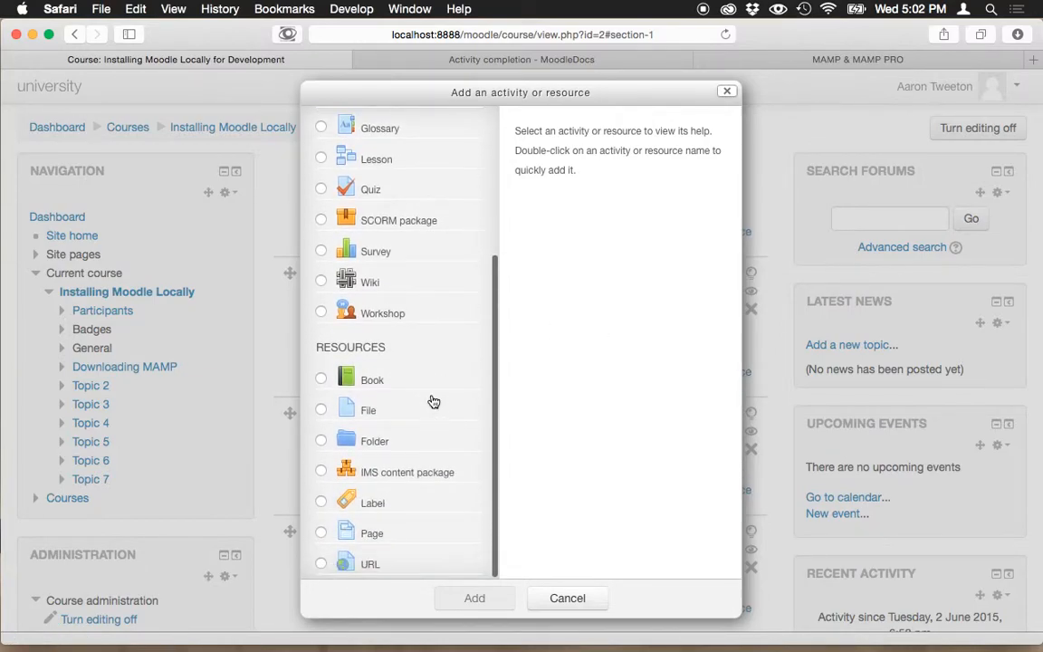
pyautogui.click(322, 564)
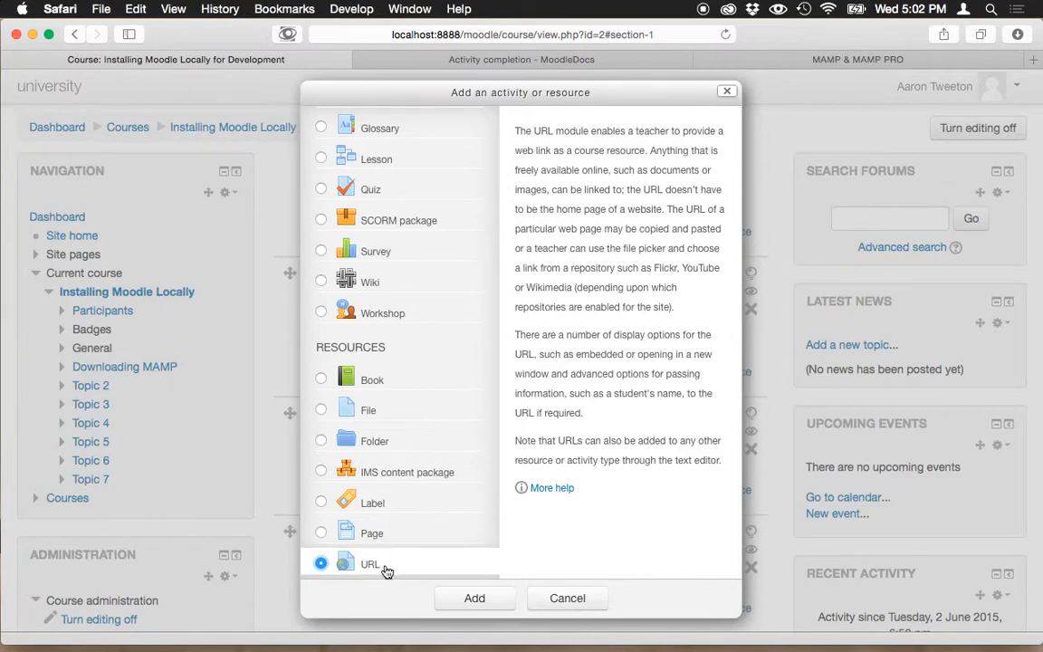
pyautogui.click(471, 599)
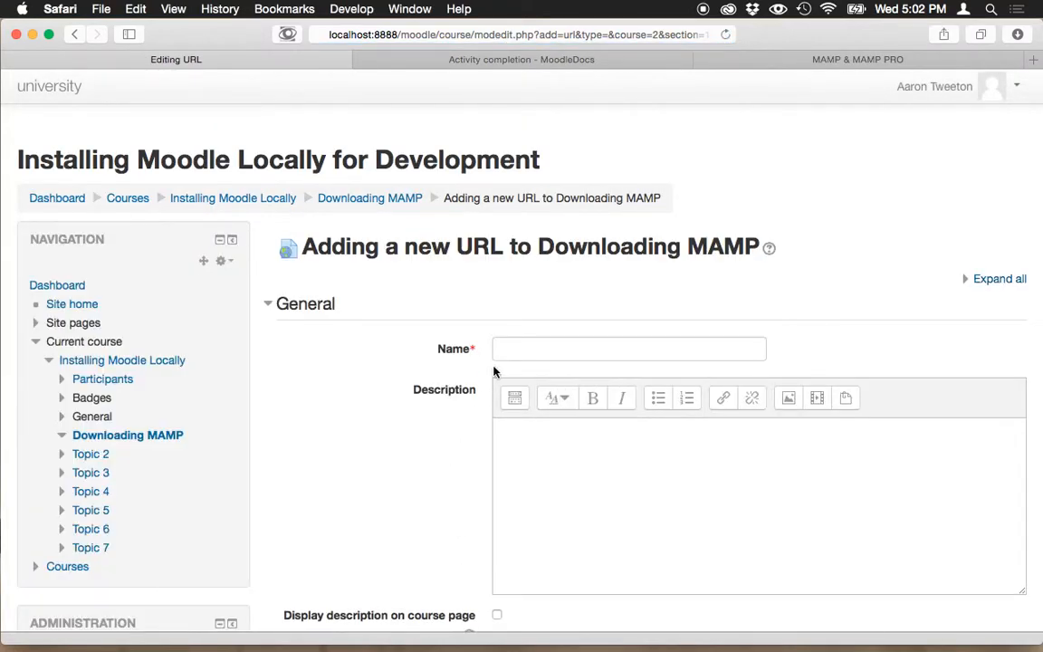
# - Name the URL resource "MAMP Website" and give it the description "This is a link to the MAMP website."
pyautogui.click(513, 344)
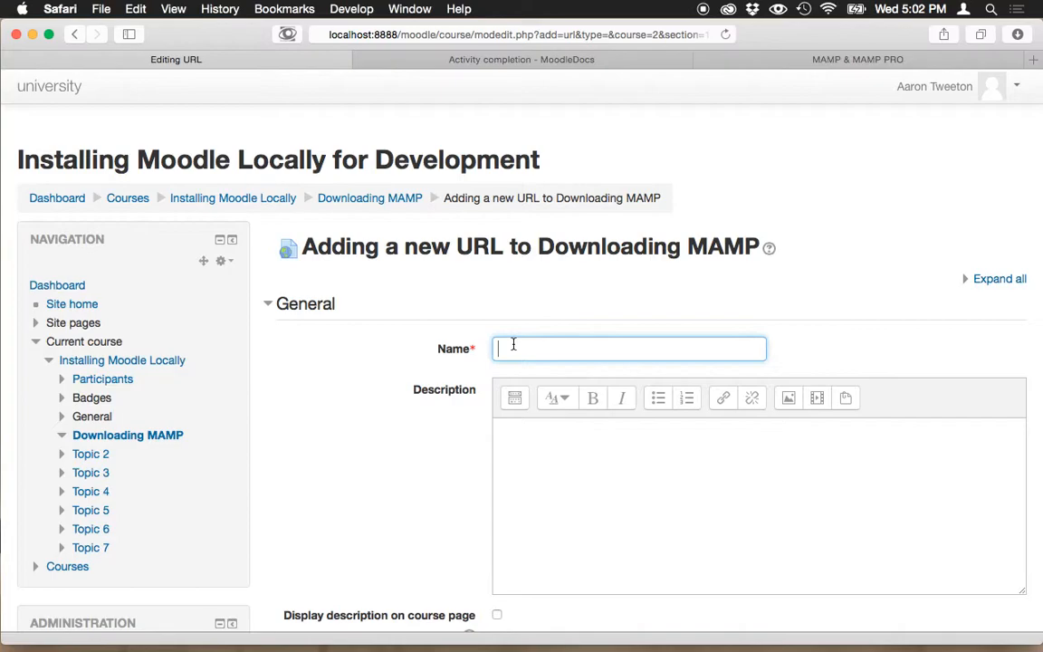
pyautogui.write('MAMP Website')
pyautogui.click(554, 441)
pyautogui.write('THIs')
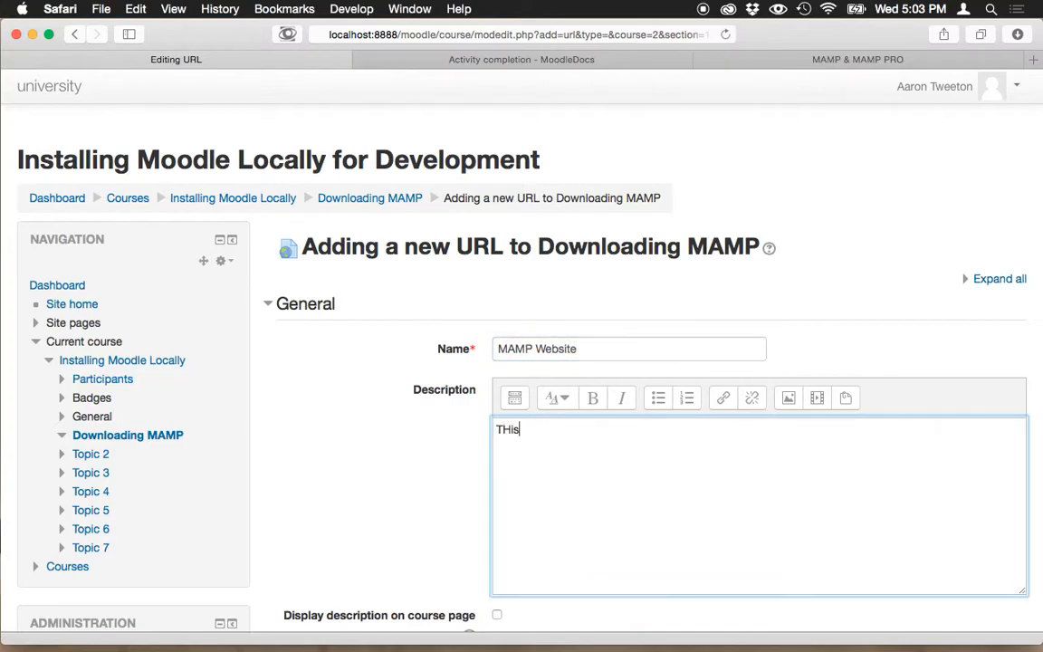
pyautogui.press('BackSpace')
pyautogui.press('BackSpace')
pyautogui.press('BackSpace')
pyautogui.write('his is a link to the MAMP website.')
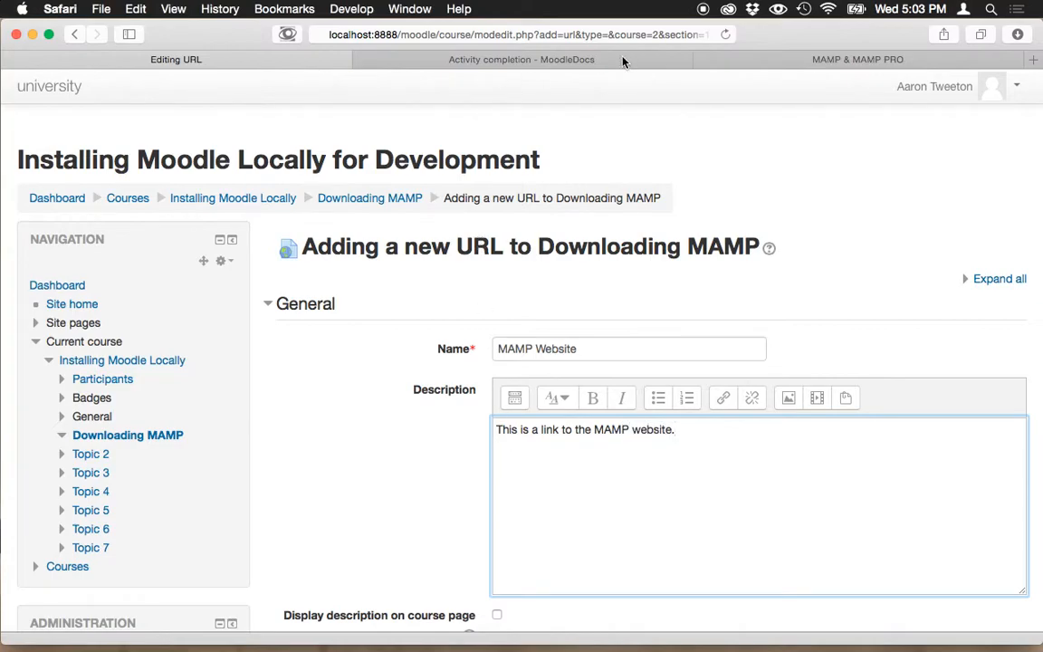
pyautogui.click(771, 56)
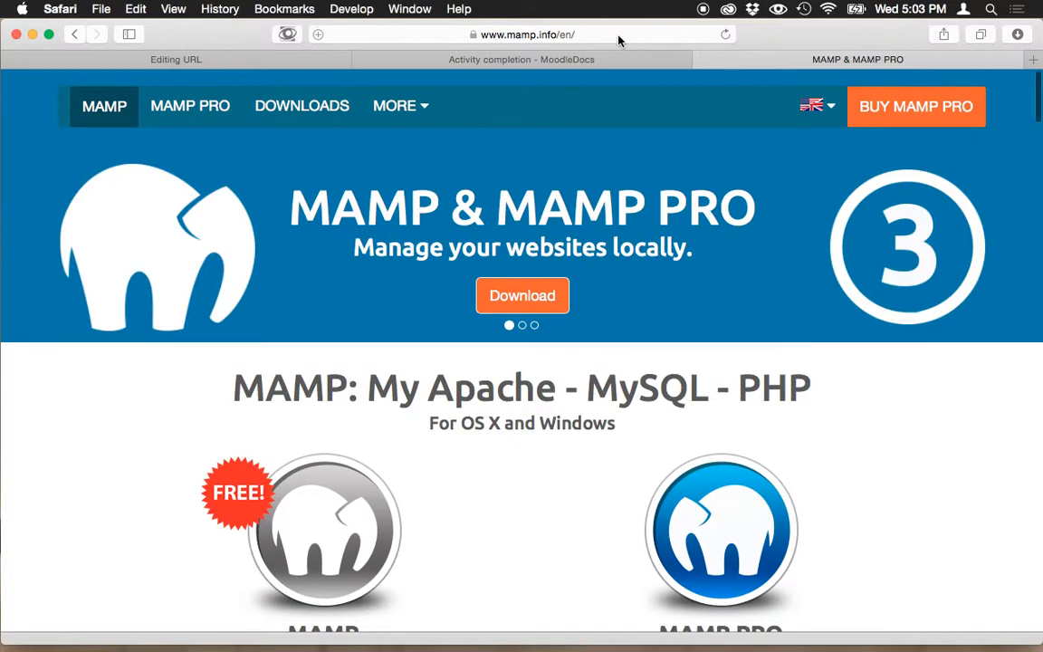
pyautogui.click(619, 36)
pyautogui.press('super+c')
pyautogui.click(779, 35)
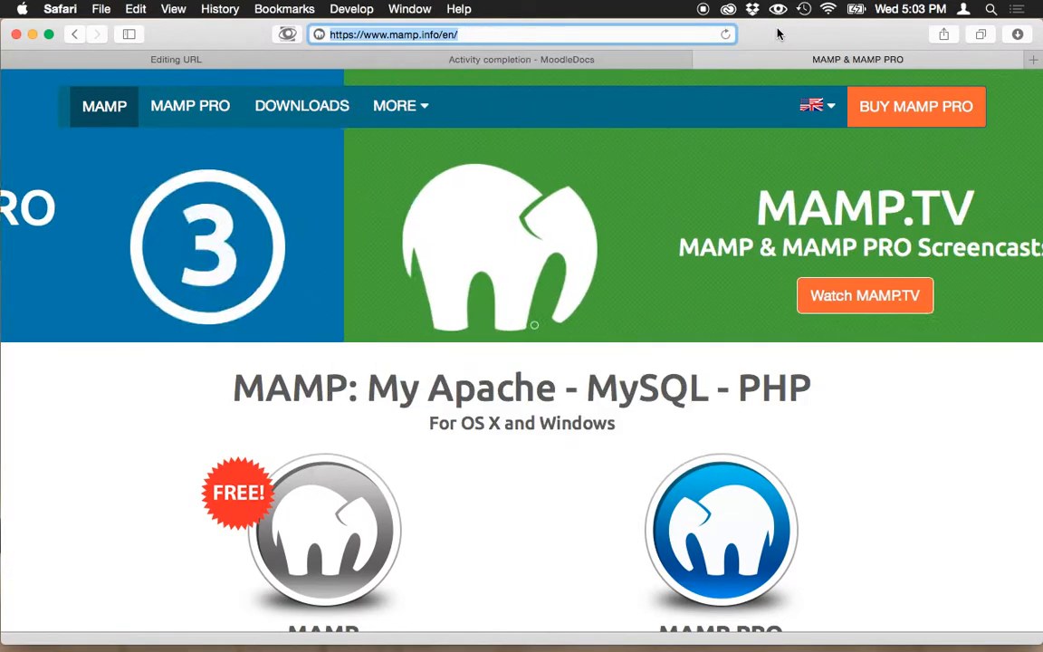
pyautogui.click(292, 60)
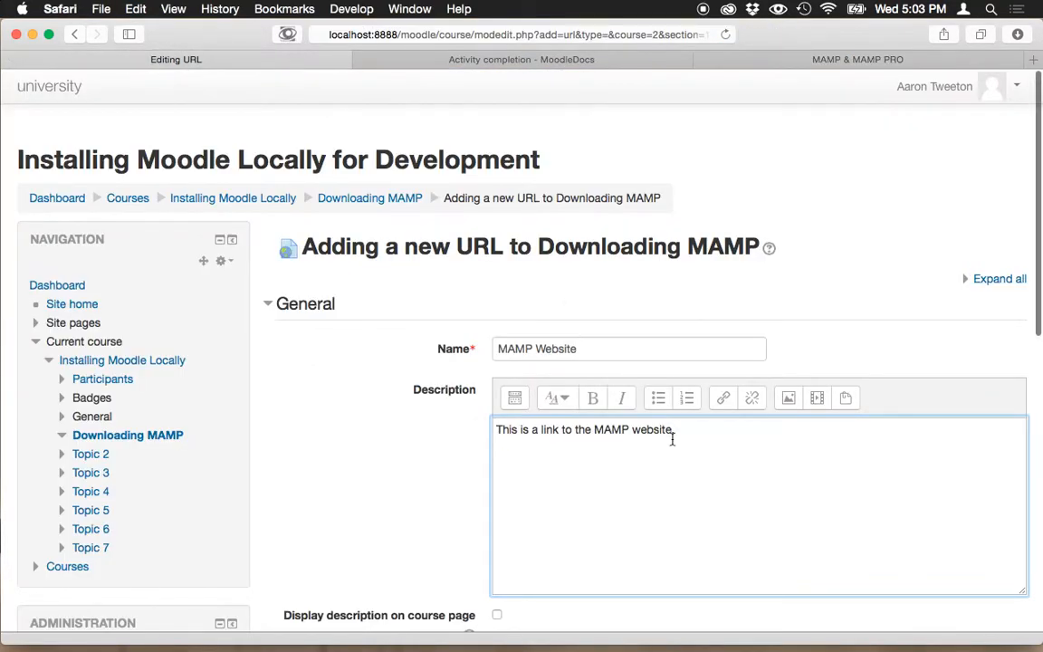
# - Enable displaying the URL resource's description on the course page
pyautogui.scroll(-1, 416, 428)
pyautogui.scroll(-4, 417, 428)
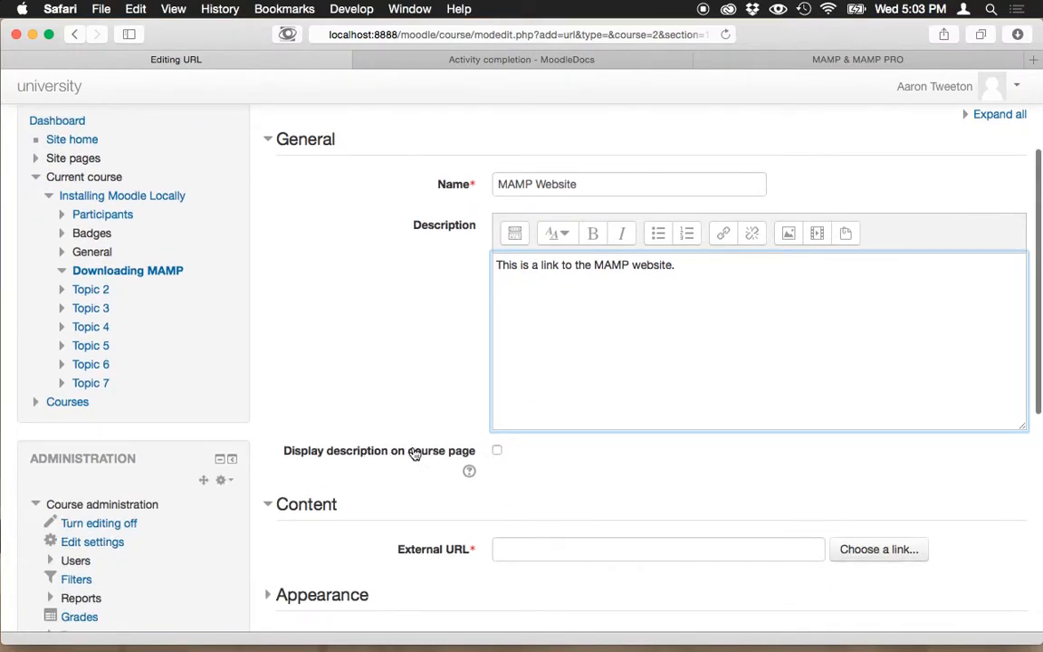
pyautogui.click(497, 454)
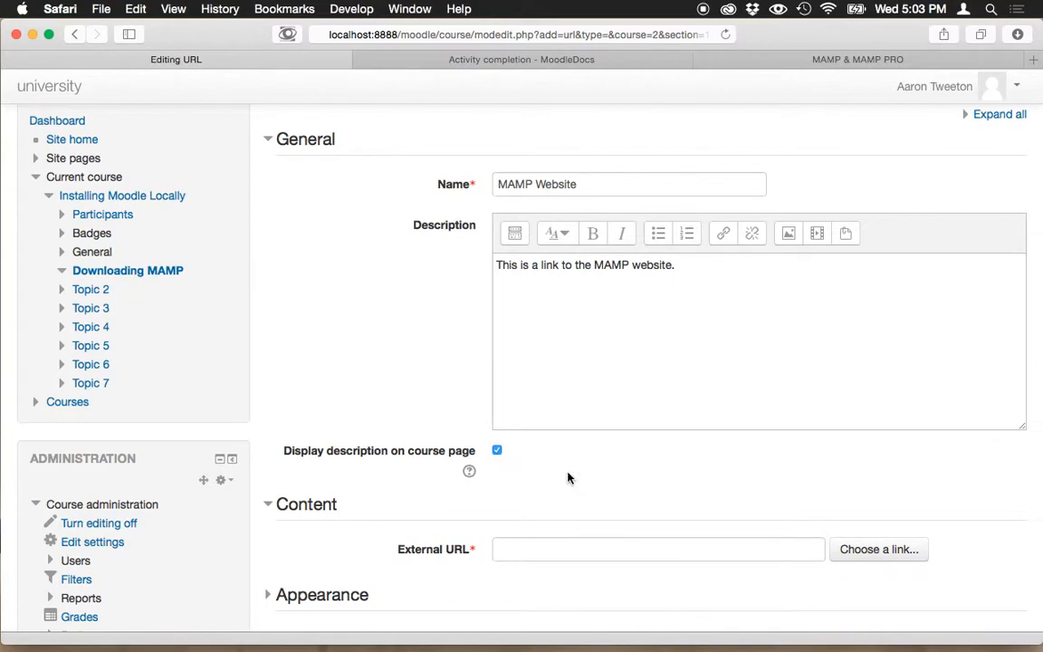
pyautogui.scroll(-2, 568, 474)
pyautogui.click(535, 475)
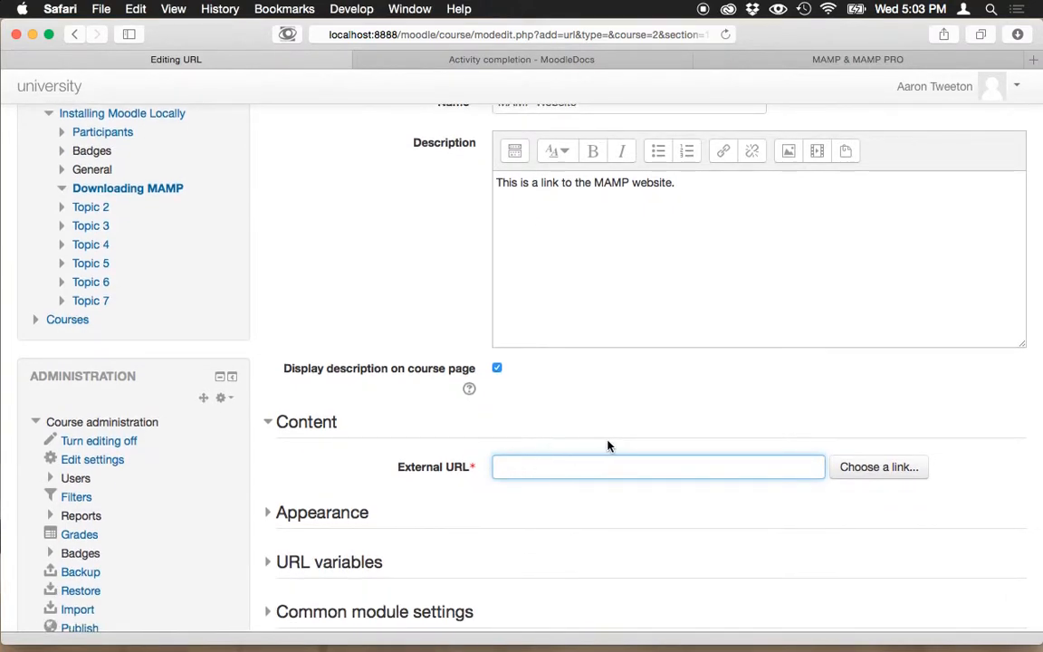
pyautogui.press('super+v')
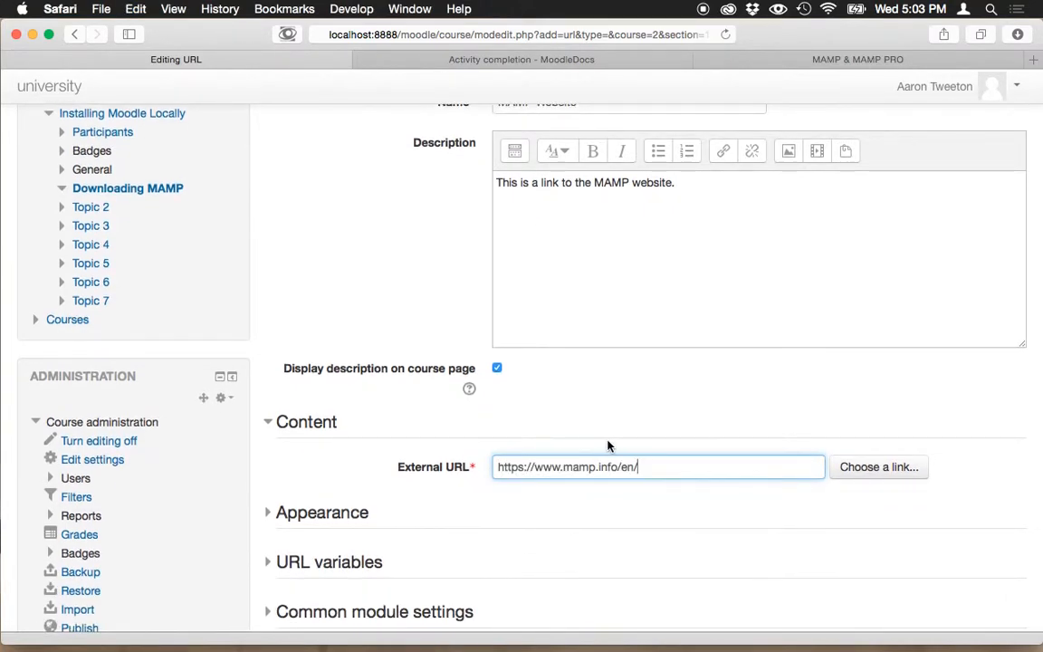
# - Look at the link sources offered for the external URL in the file picker and close it
pyautogui.scroll(-2, 625, 412)
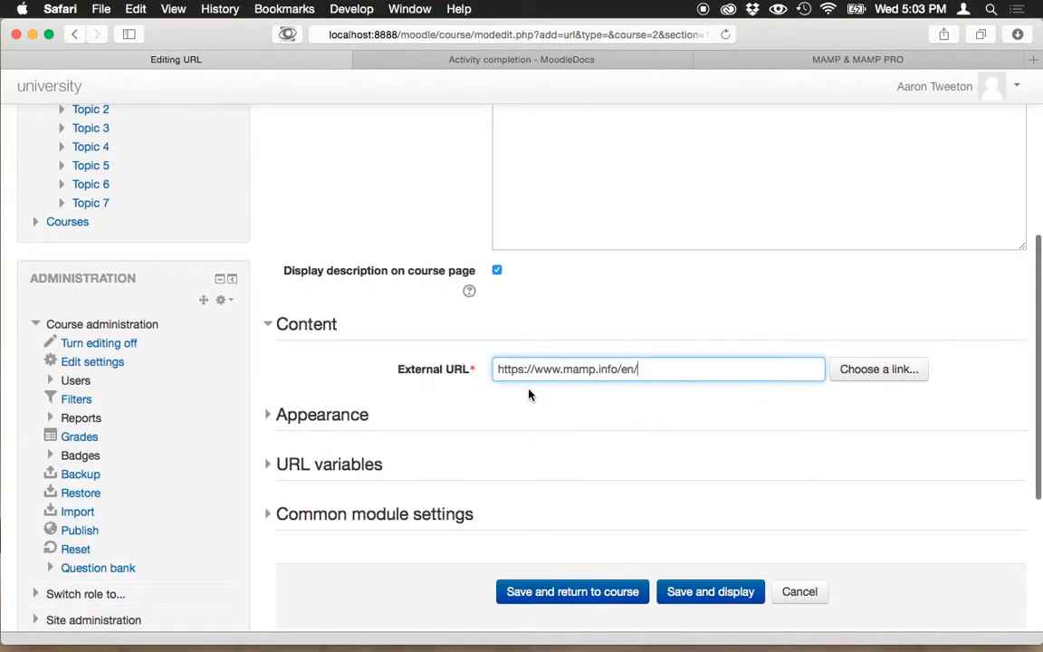
pyautogui.click(879, 374)
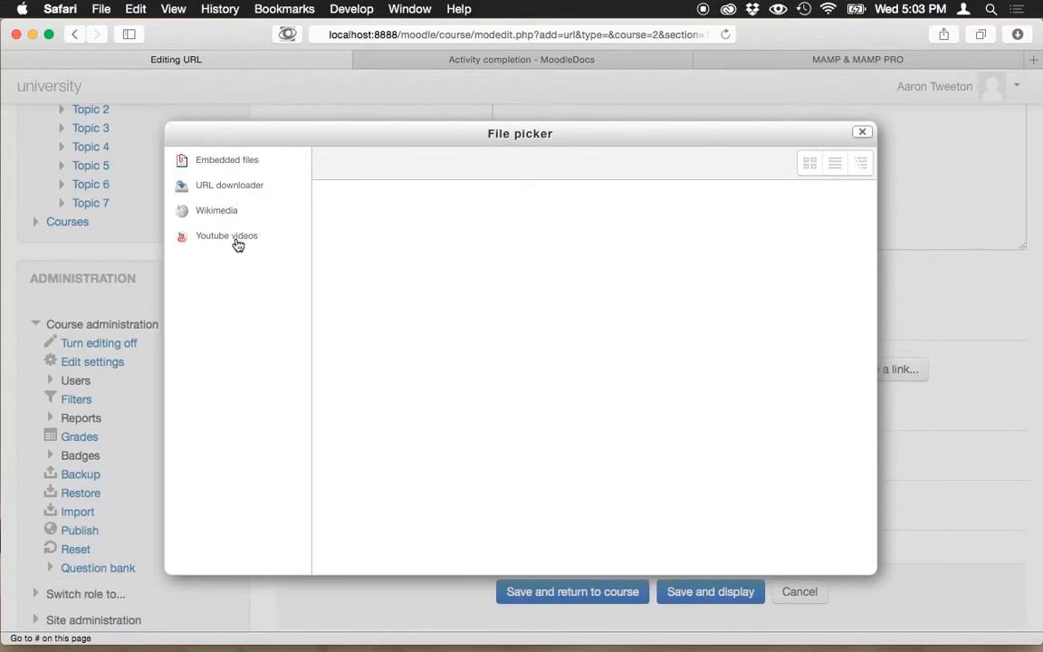
pyautogui.click(863, 134)
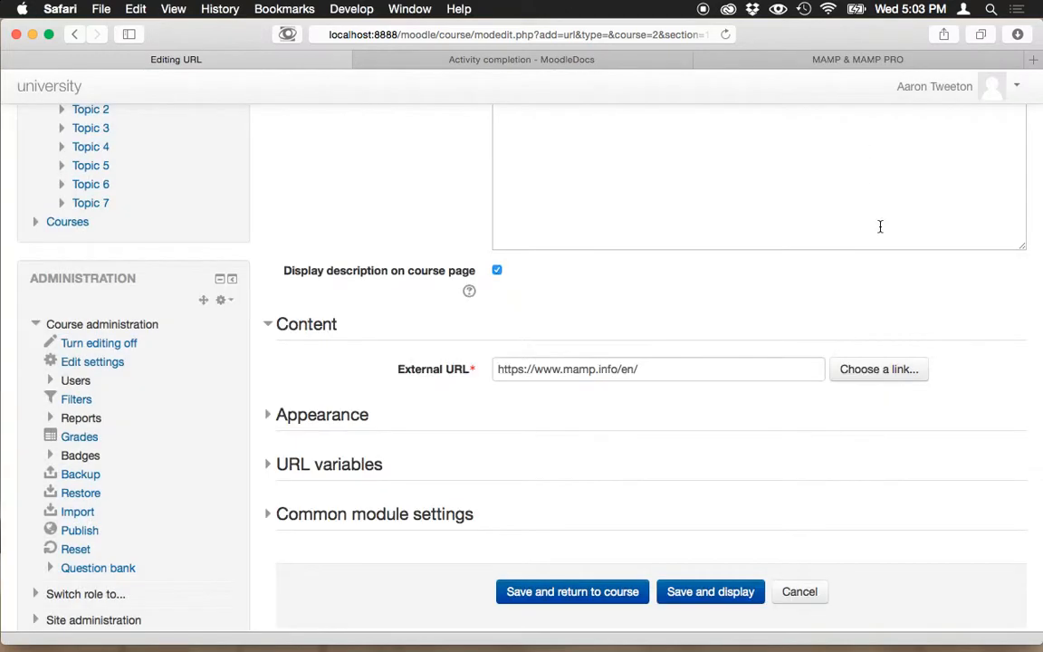
# - Expand the URL resource's Appearance settings and examine the available display options, leaving Automatic selected
pyautogui.scroll(-1, 758, 307)
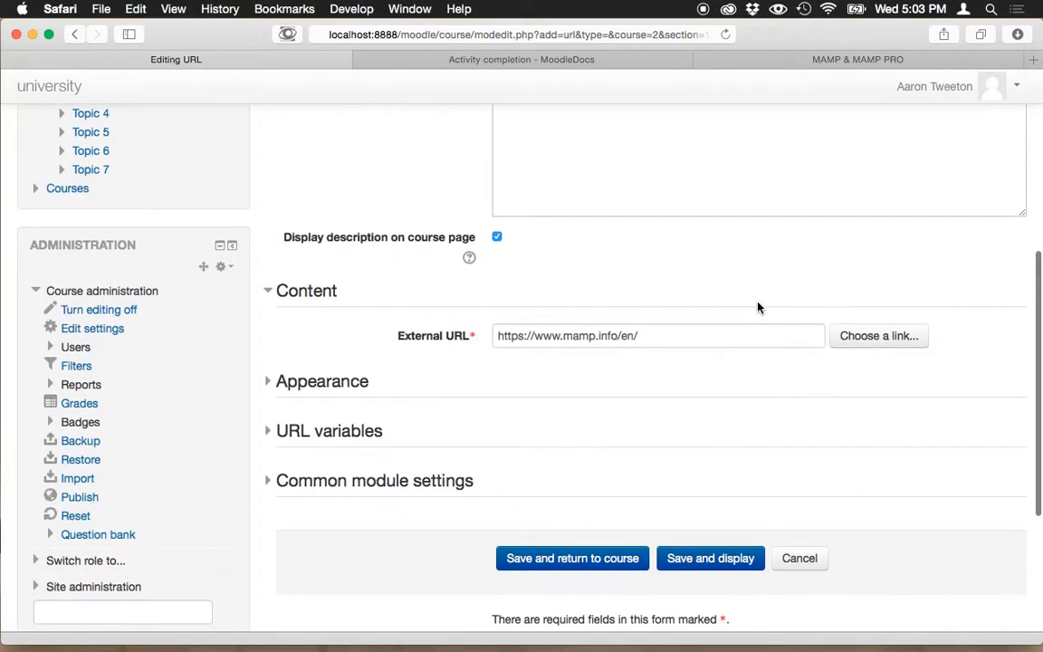
pyautogui.click(271, 381)
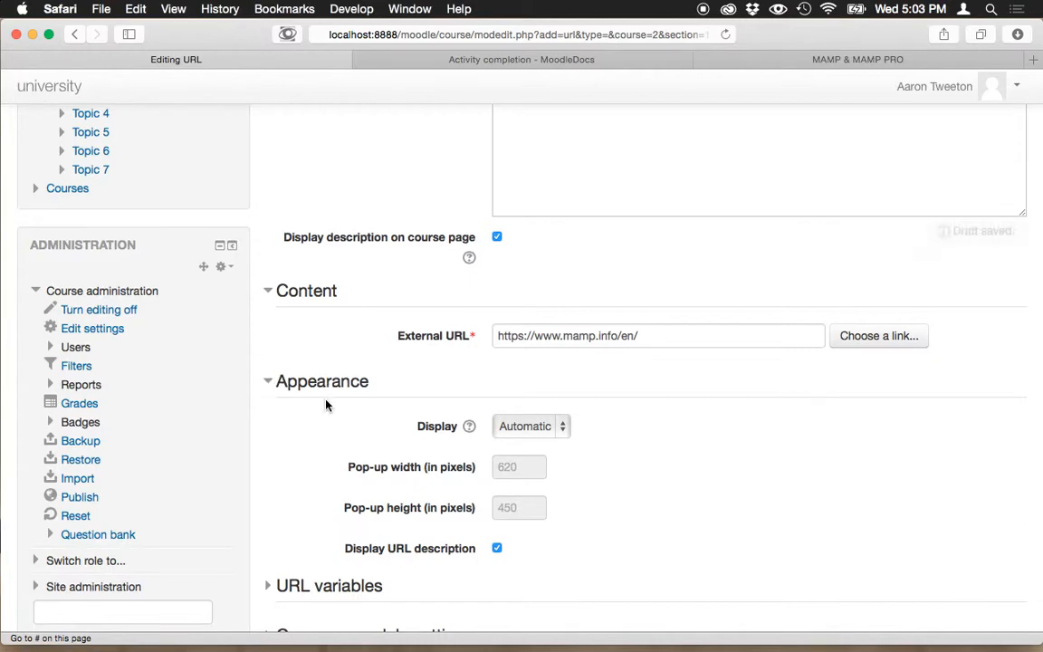
pyautogui.scroll(-3, 293, 358)
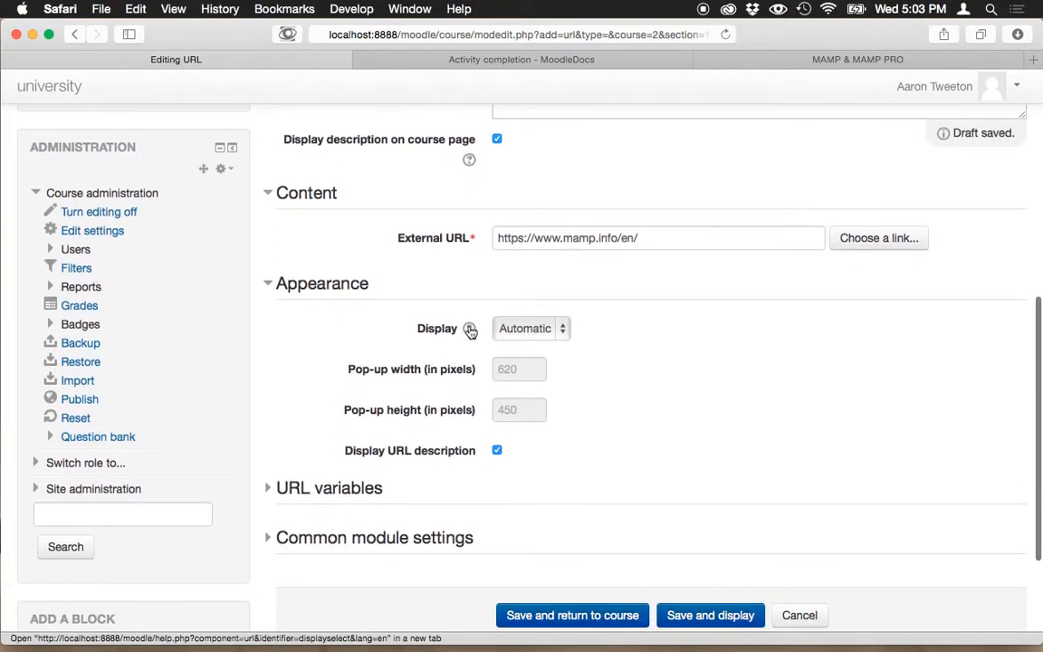
pyautogui.click(559, 328)
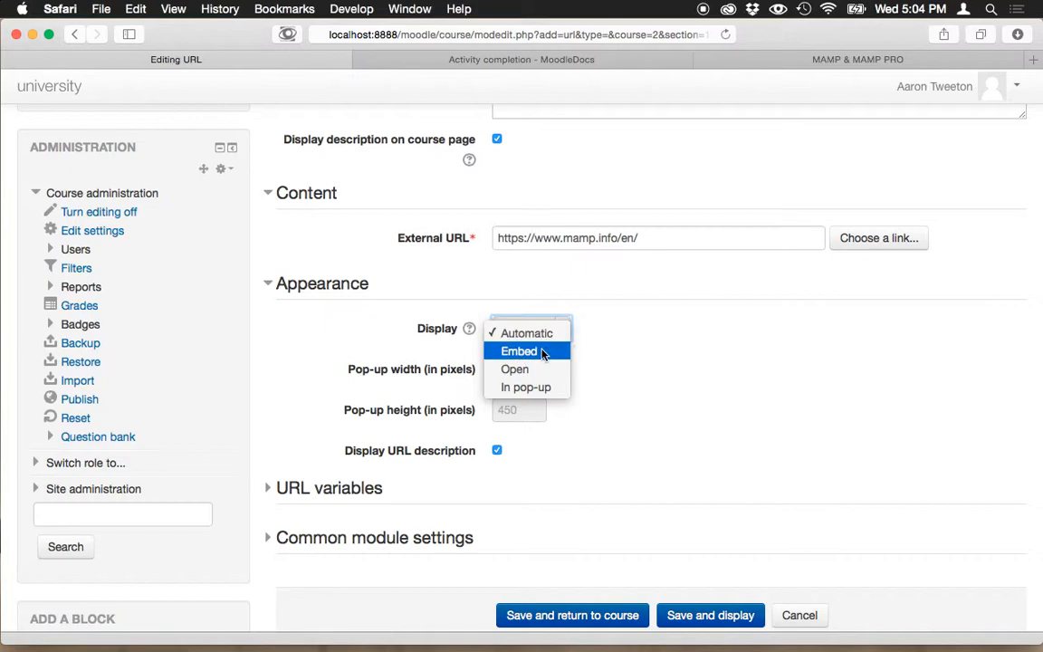
pyautogui.click(635, 366)
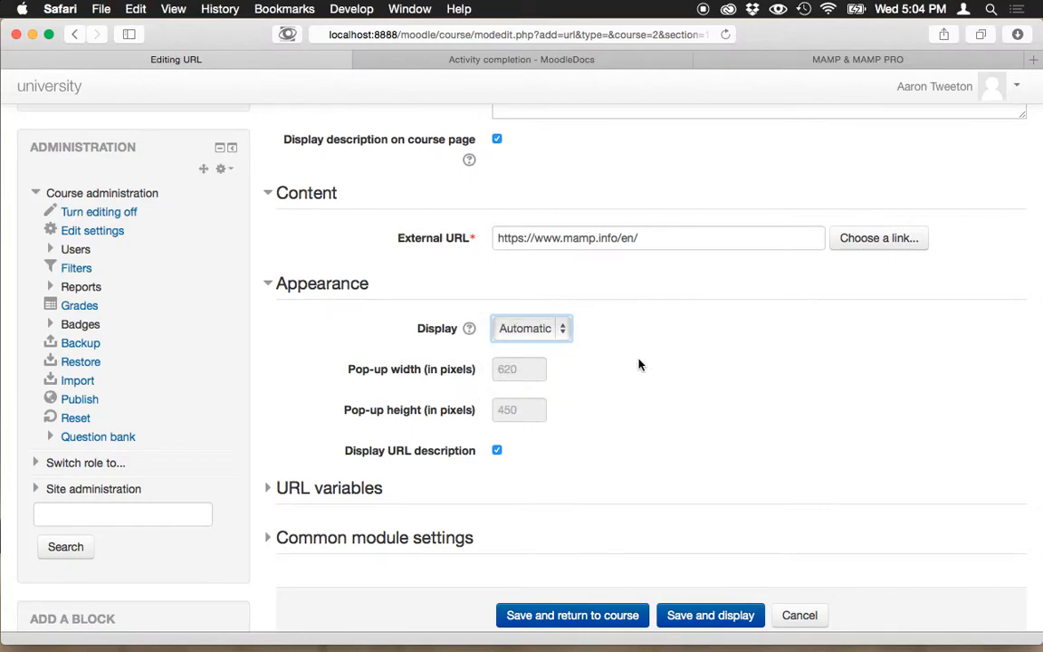
# - Expand the URL variables settings and examine which Moodle variables can be assigned to the first parameter
pyautogui.scroll(-3, 623, 370)
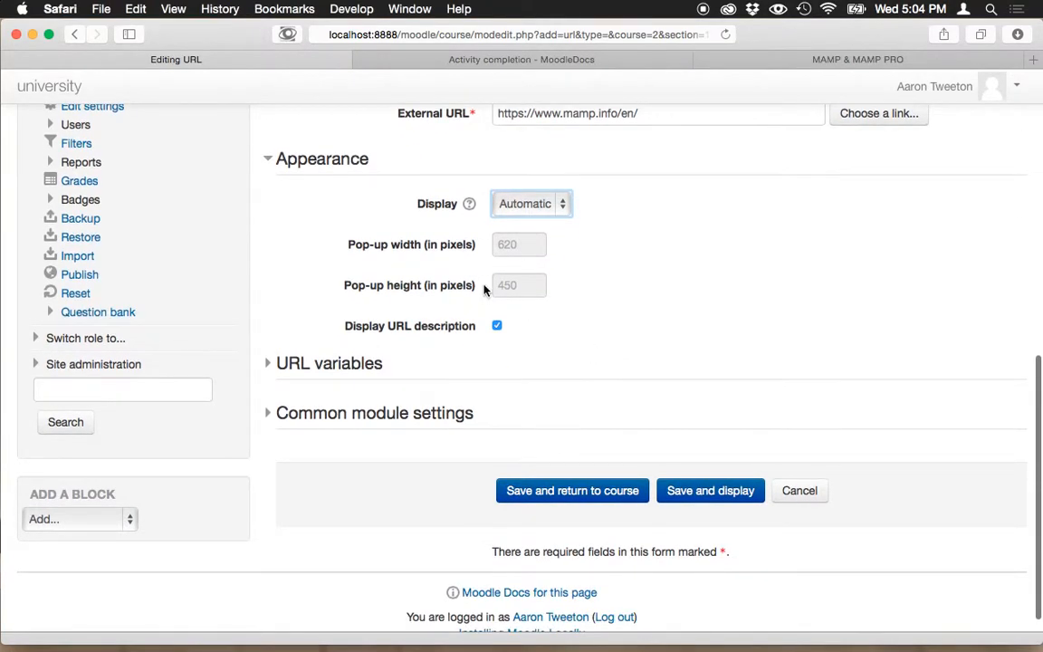
pyautogui.click(340, 364)
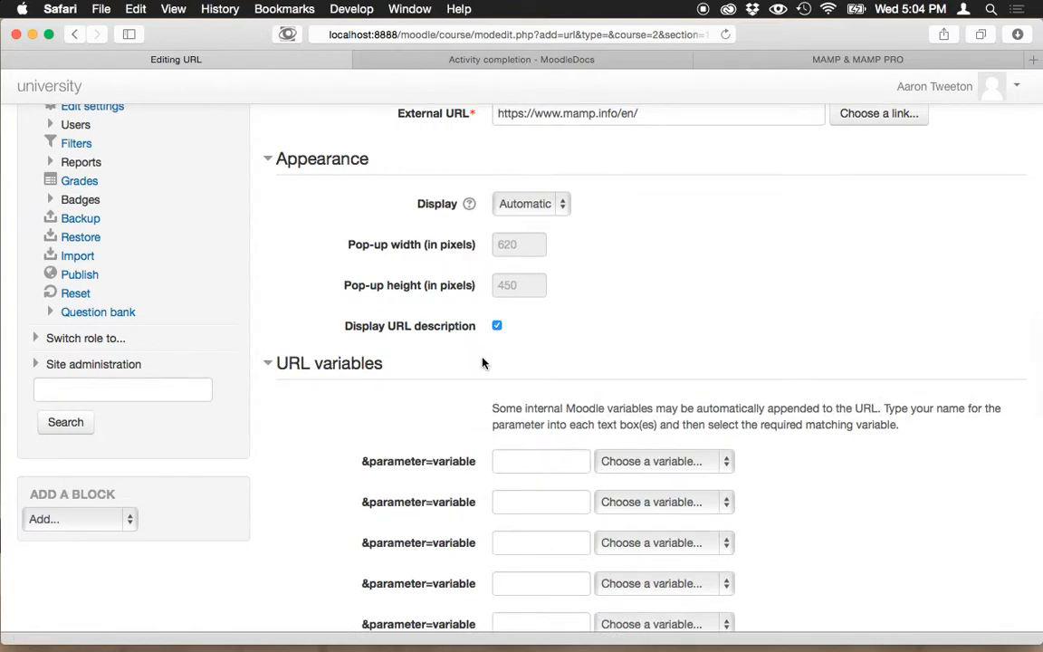
pyautogui.scroll(-2, 433, 414)
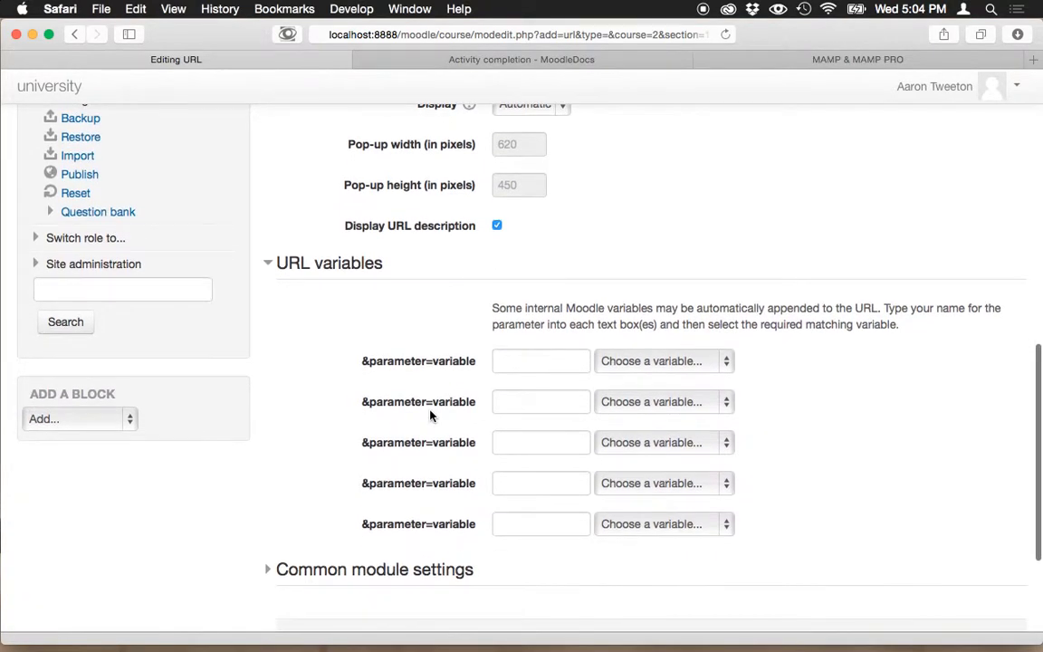
pyautogui.click(726, 364)
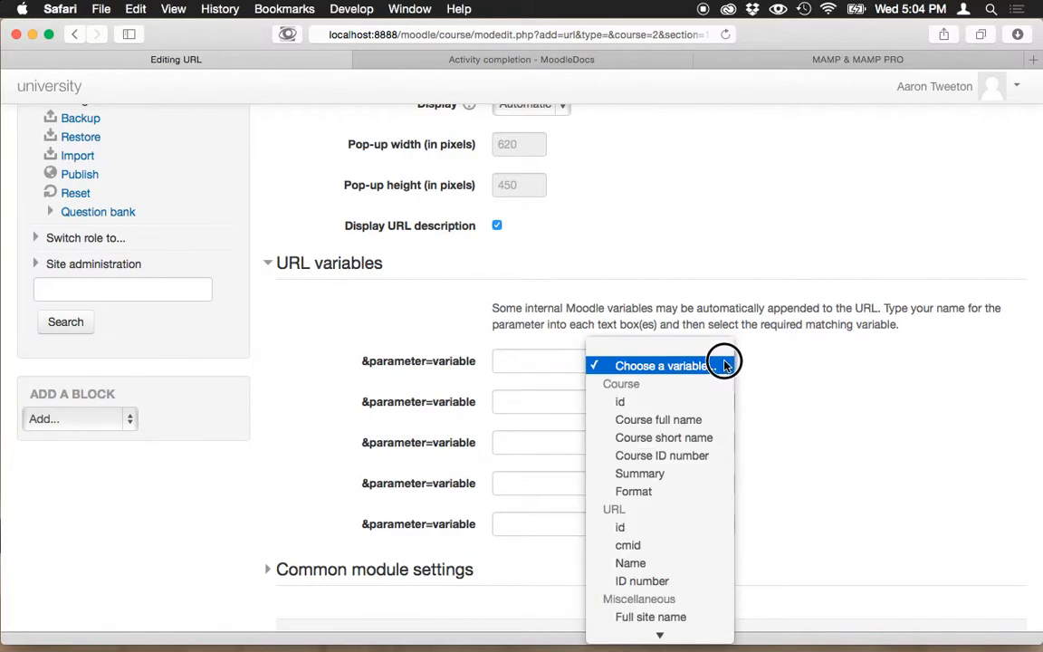
pyautogui.moveTo(683, 639)
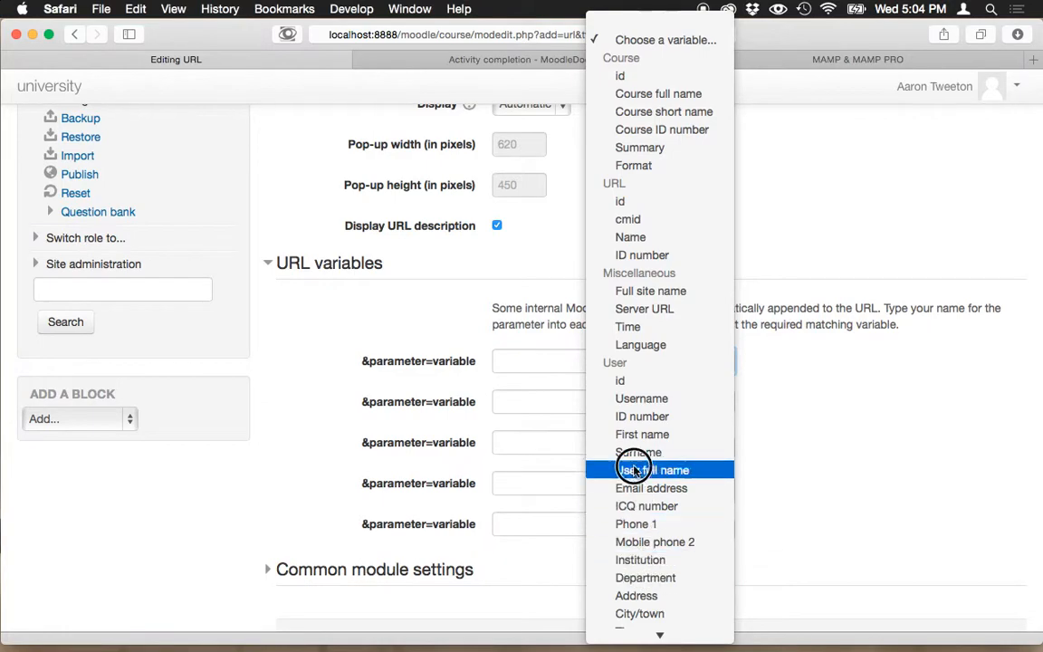
pyautogui.click(766, 375)
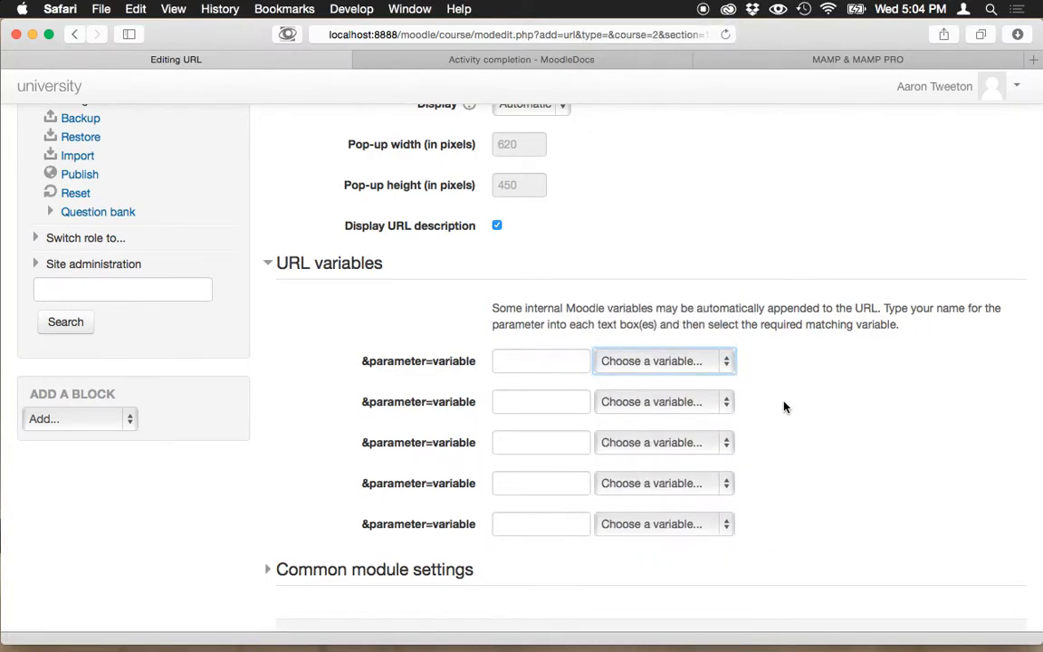
# - Expand the common module settings for review, and save the MAMP Website resource, returning to the course
pyautogui.scroll(-2, 794, 412)
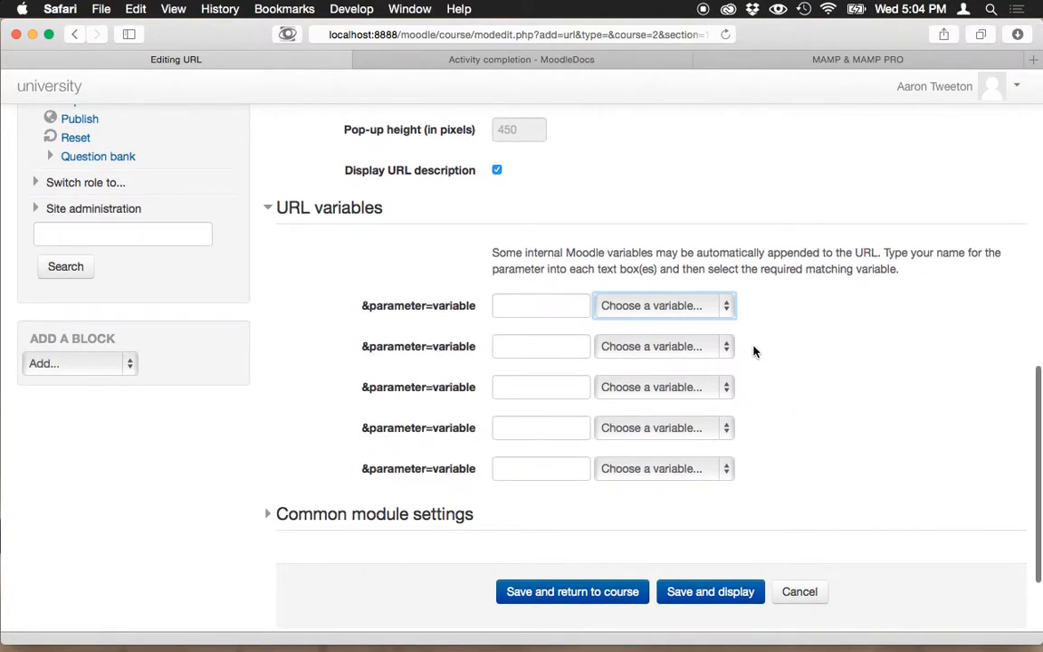
pyautogui.click(357, 523)
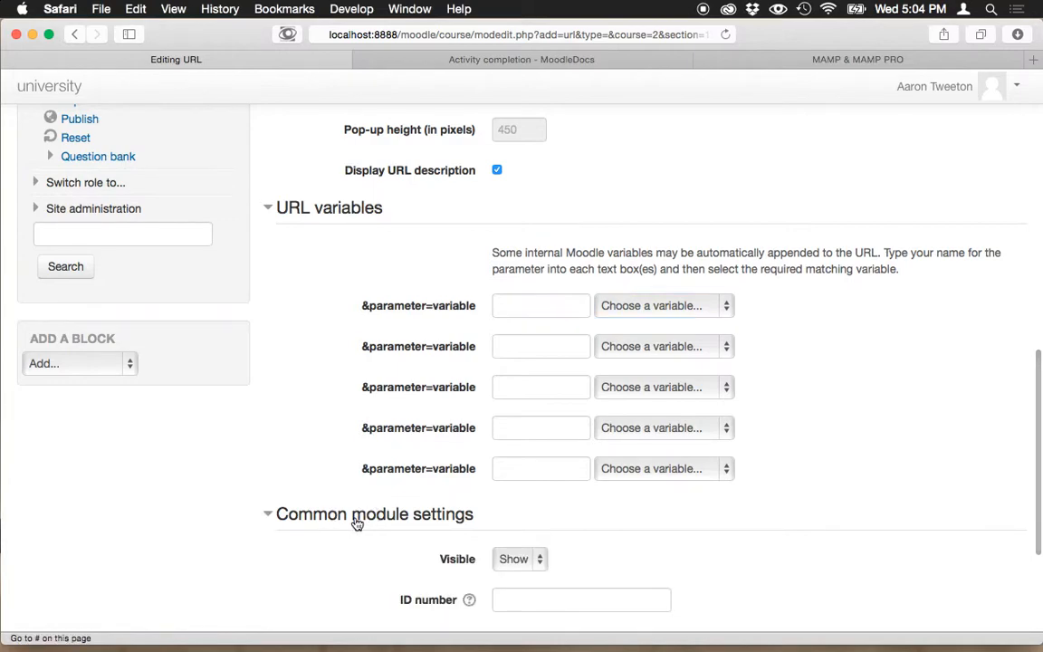
pyautogui.scroll(-4, 347, 482)
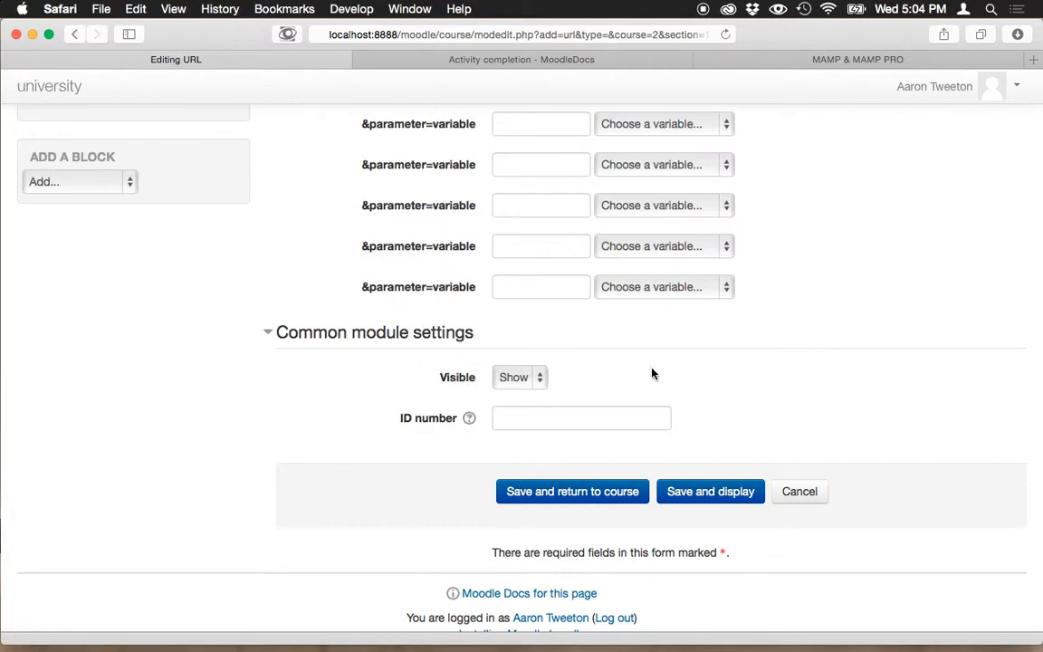
pyautogui.click(613, 494)
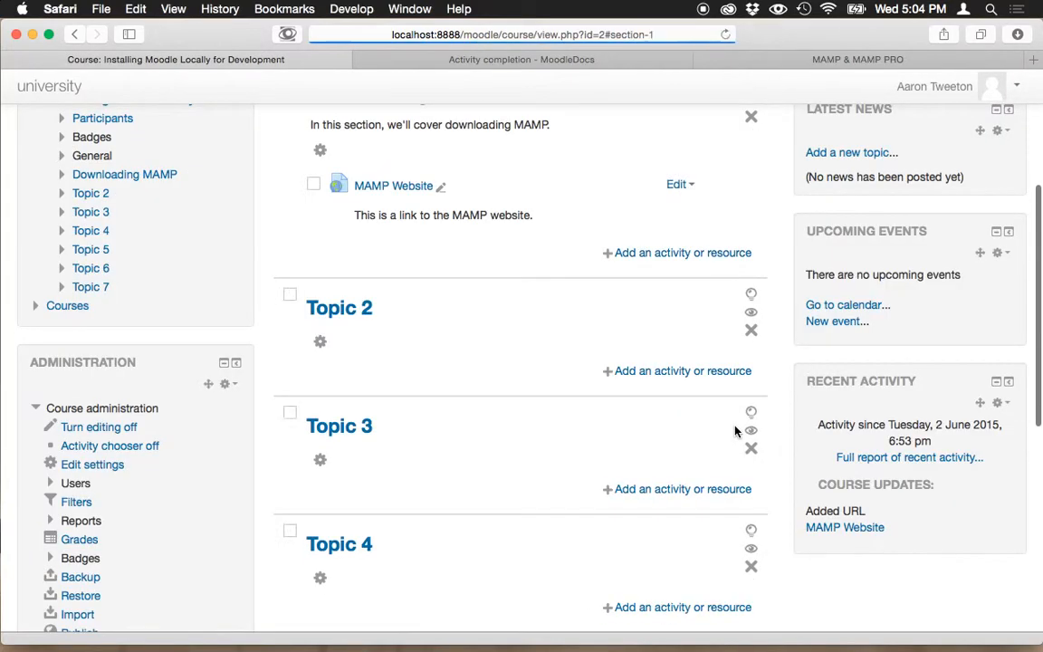
# - Turn editing off for the Installing Moodle Locally for Development course
pyautogui.scroll(3, 694, 326)
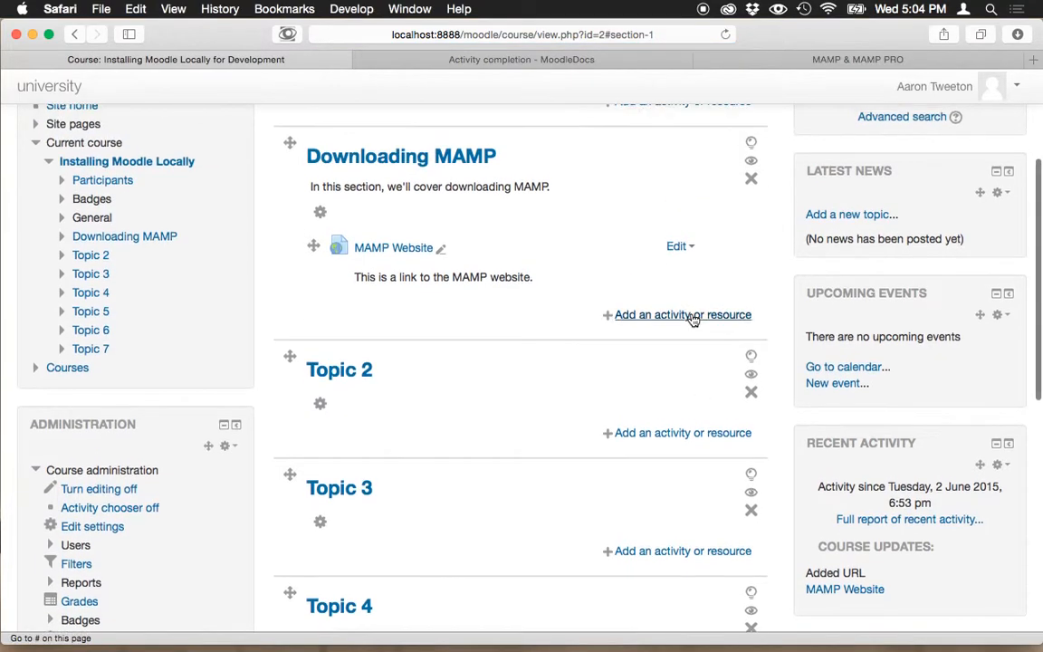
pyautogui.scroll(5, 647, 277)
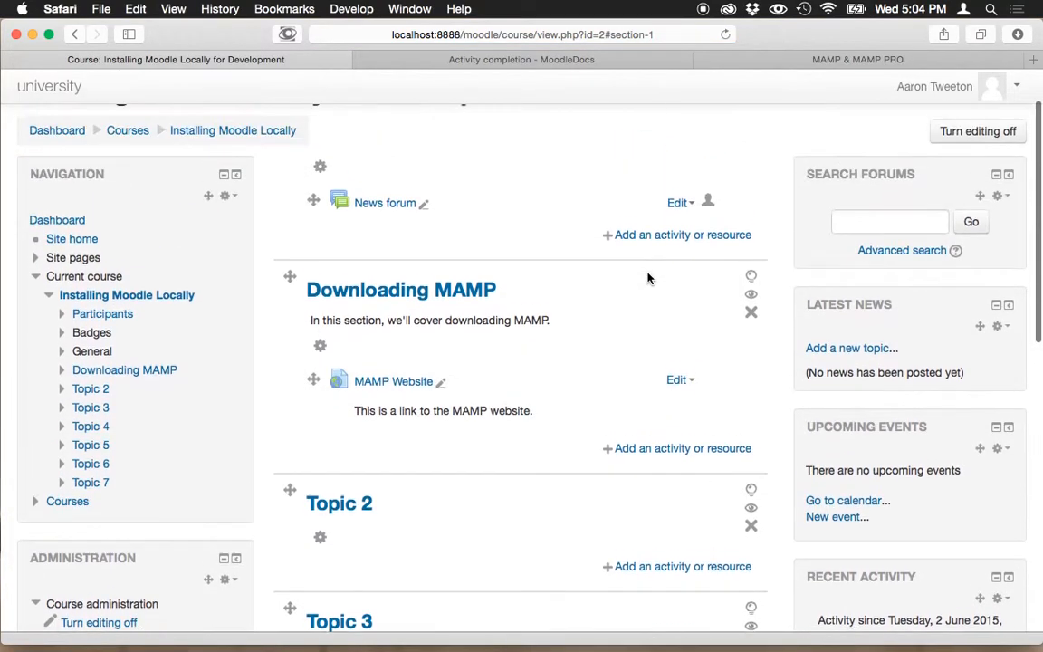
pyautogui.click(952, 197)
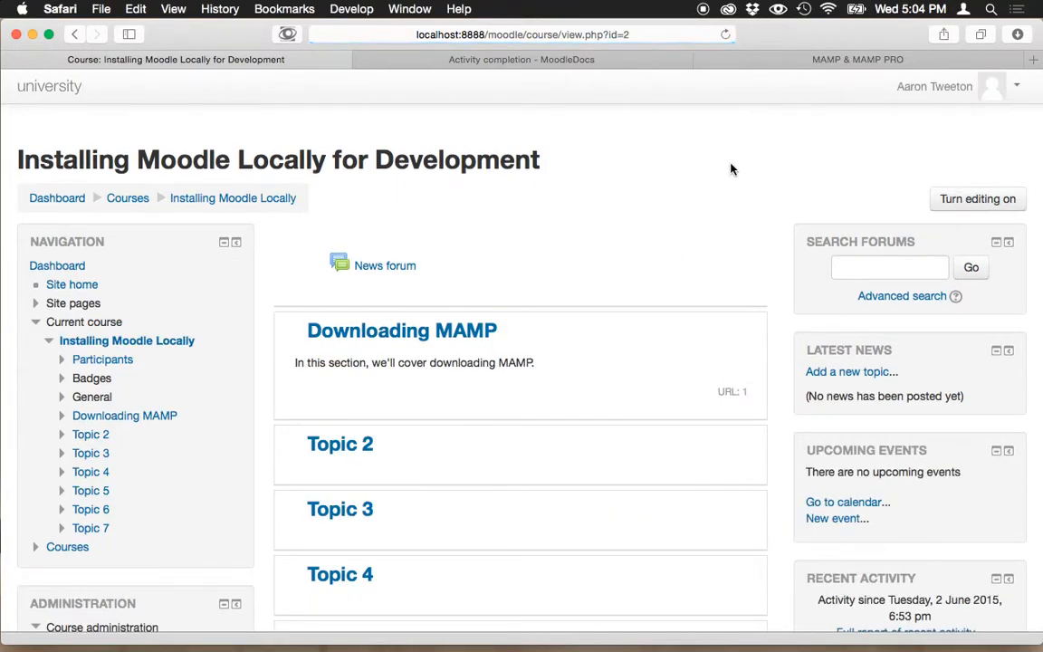
# - Open the Downloading MAMP section from the course page to view its contents
pyautogui.scroll(-1, 724, 193)
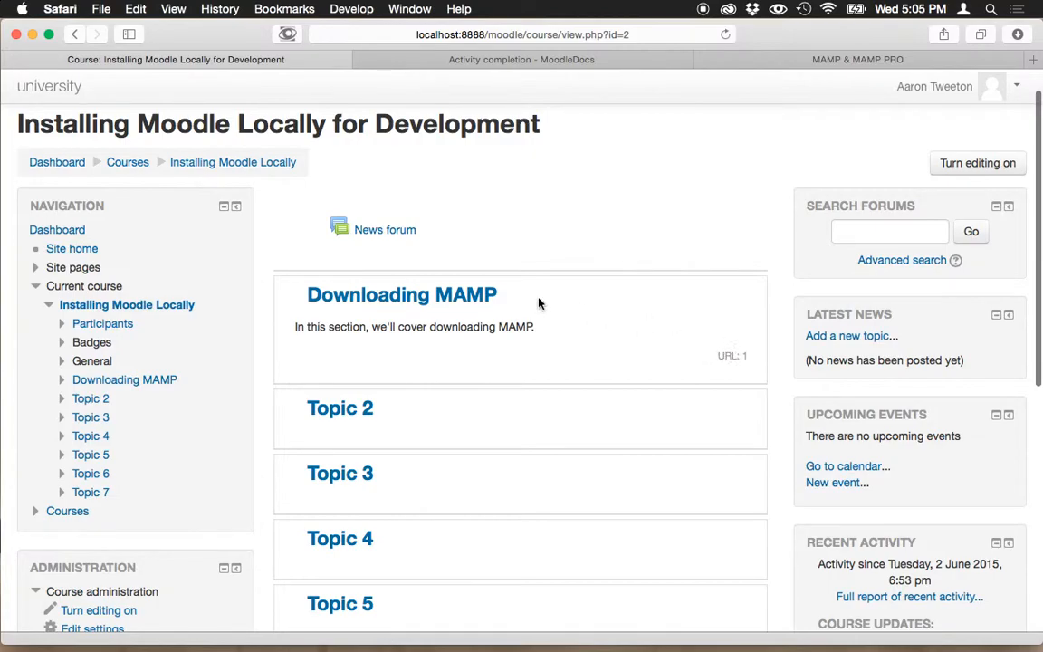
pyautogui.scroll(-1, 683, 364)
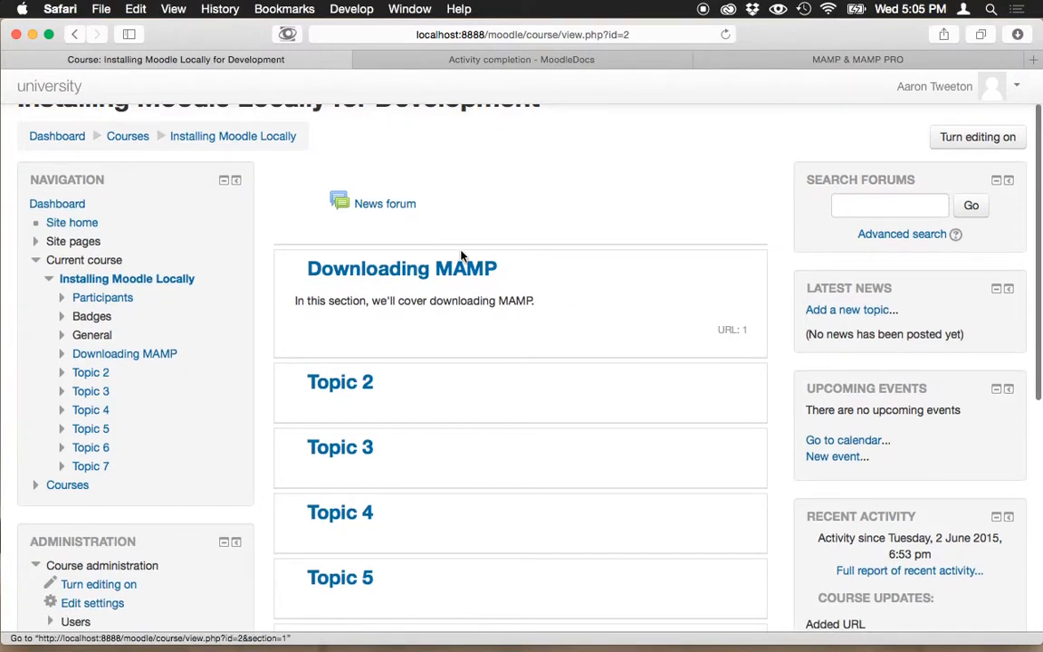
pyautogui.click(423, 271)
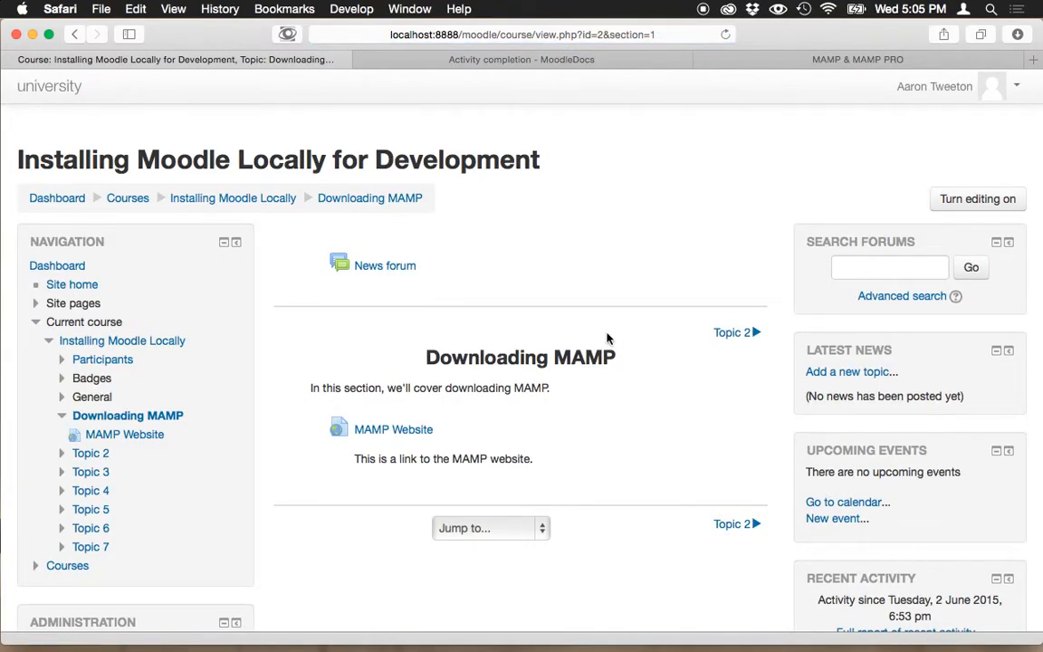
# - Go back to the main course page to look over its topic list, and reopen the Downloading MAMP section
pyautogui.click(74, 34)
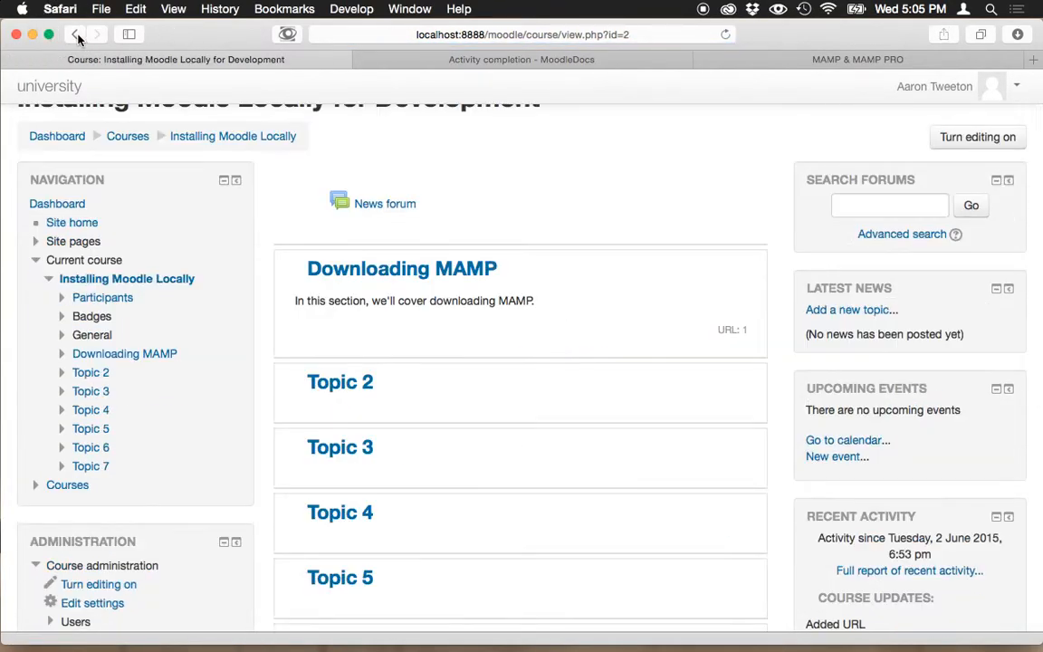
pyautogui.scroll(3, 546, 179)
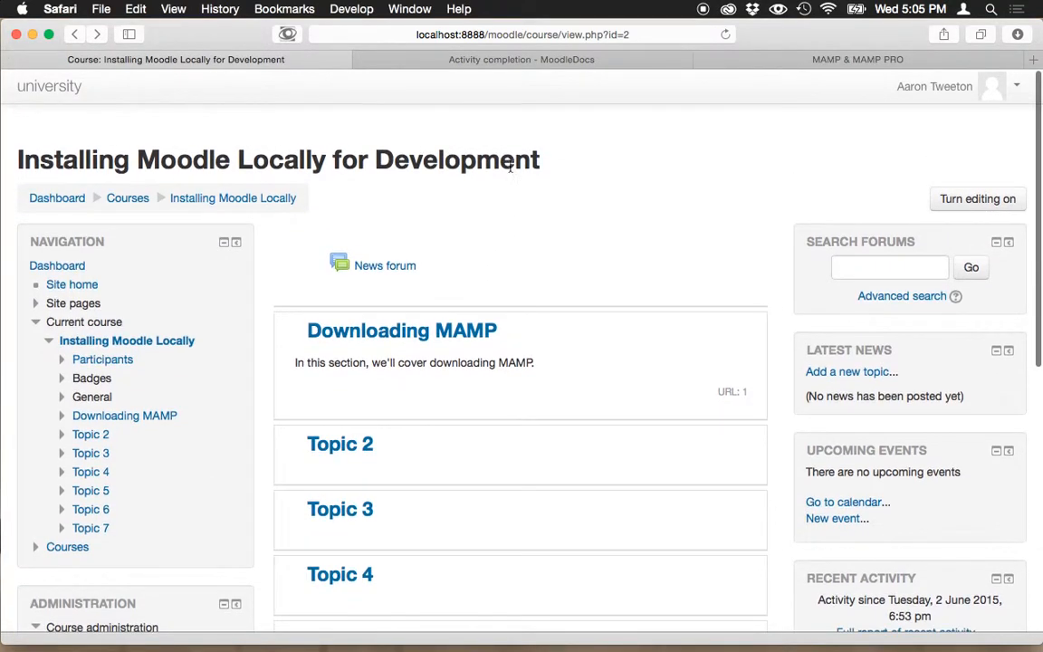
pyautogui.scroll(-3, 485, 277)
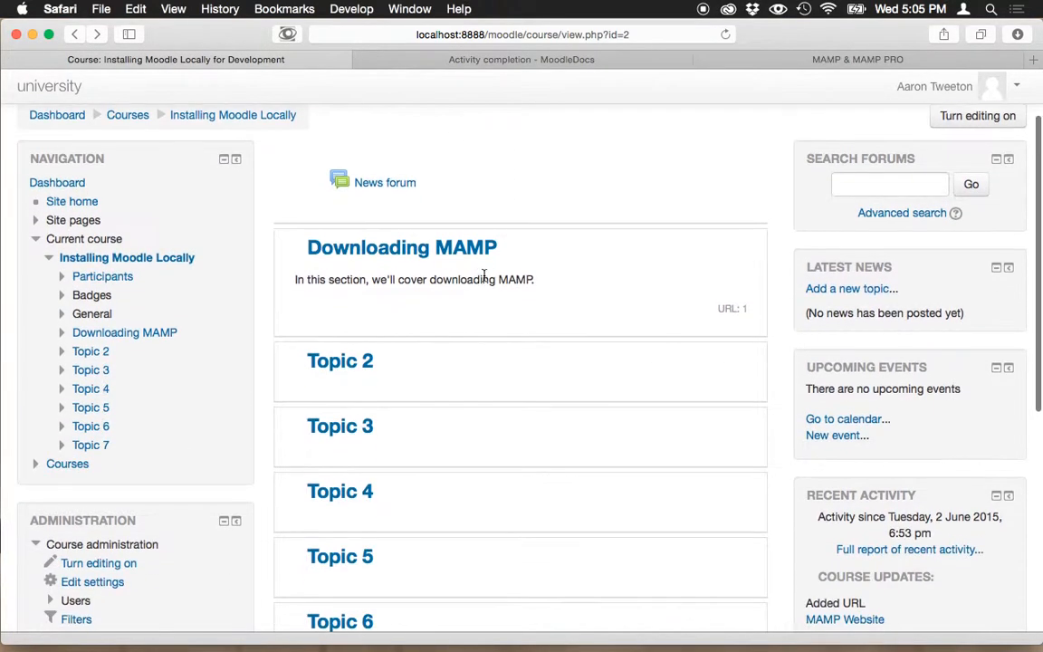
pyautogui.scroll(-5, 485, 276)
pyautogui.scroll(6, 485, 281)
pyautogui.click(431, 297)
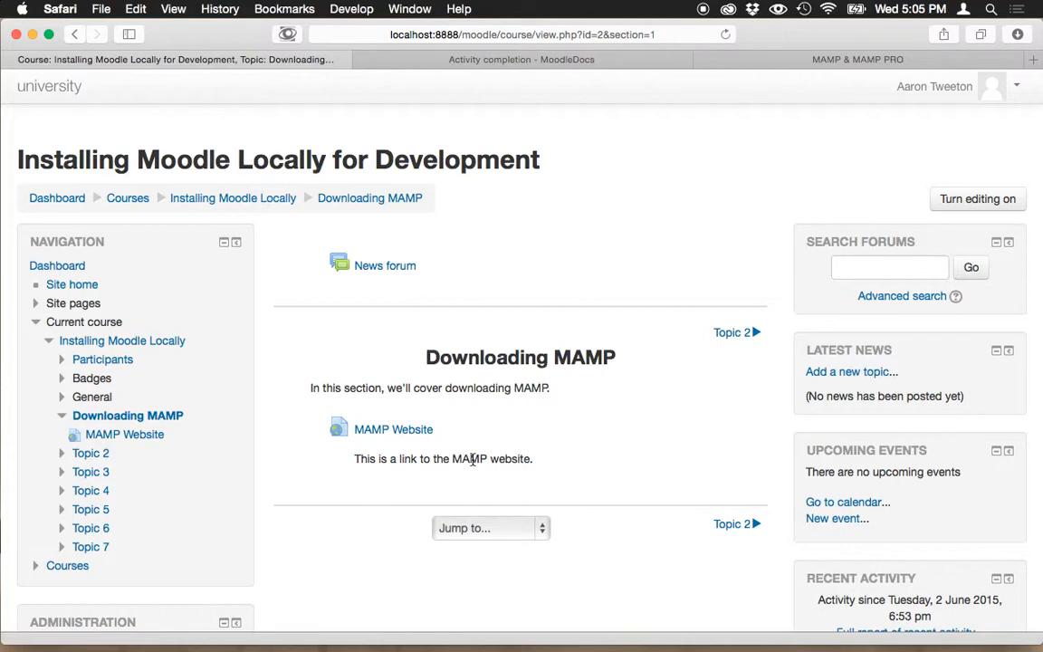
# - Open the Advanced features settings under Site administration
pyautogui.scroll(-2, 529, 434)
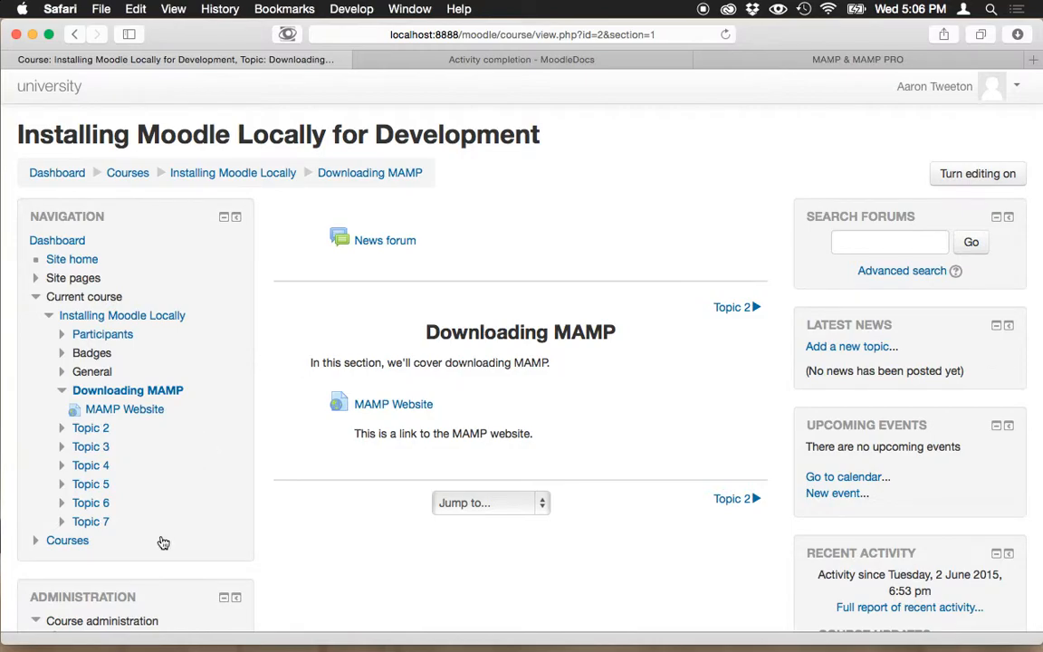
pyautogui.scroll(-2, 175, 601)
pyautogui.scroll(-10, 176, 600)
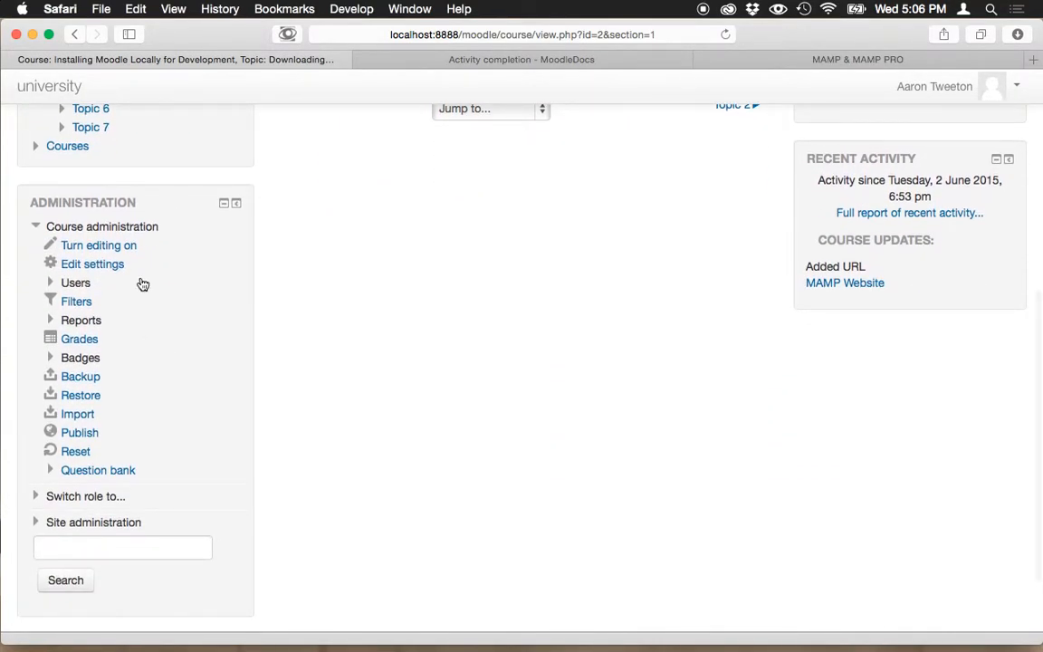
pyautogui.click(73, 521)
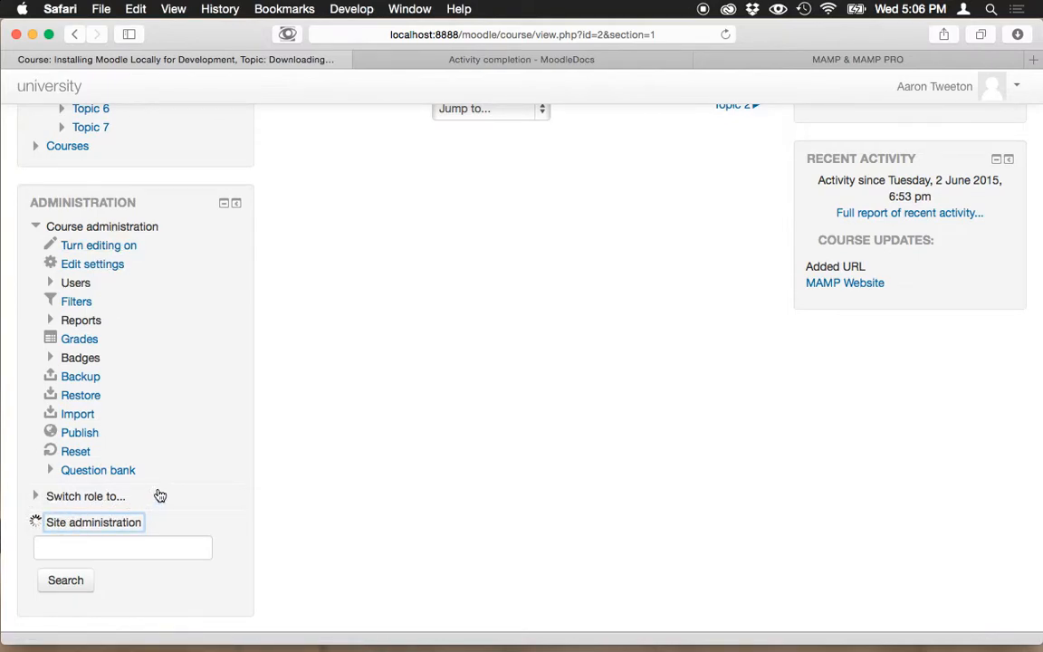
pyautogui.scroll(-5, 159, 495)
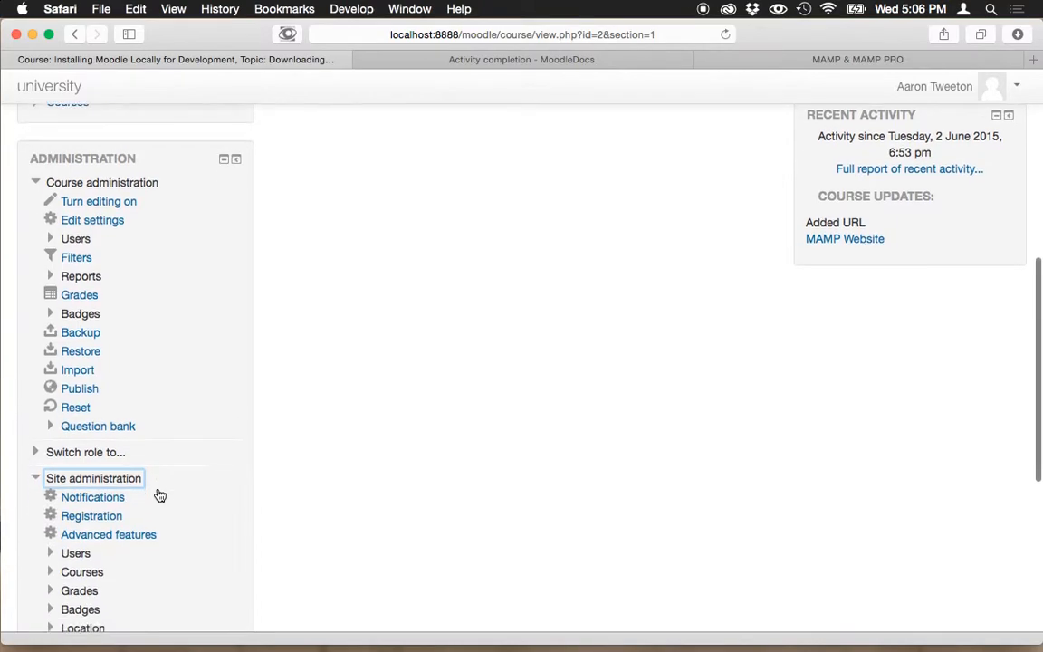
pyautogui.click(128, 371)
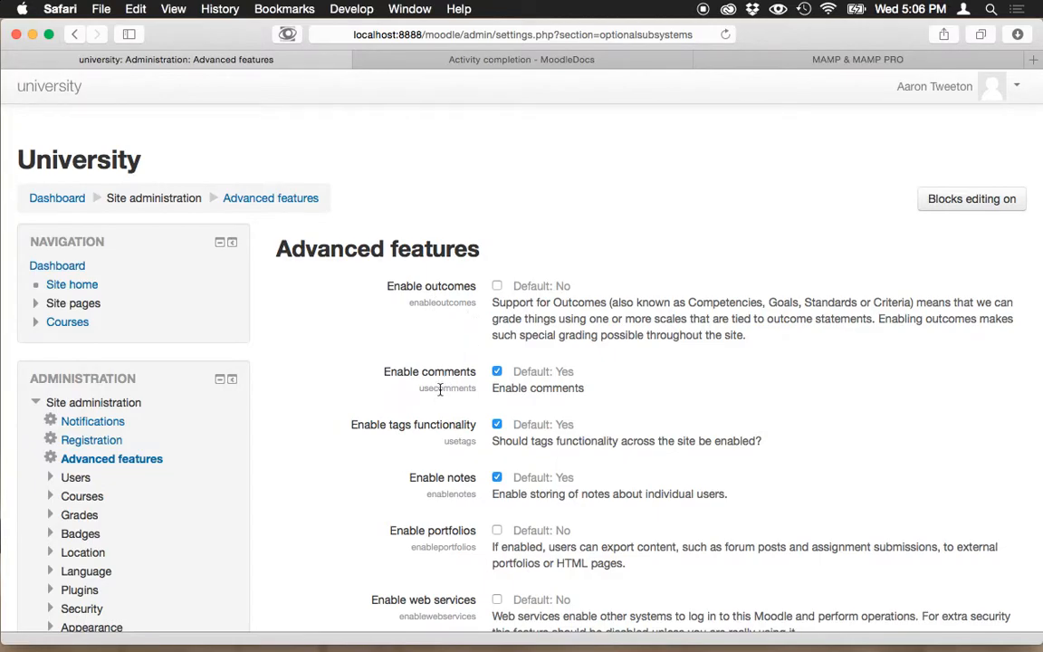
# - Enable completion tracking in the site's Advanced features and save the changes
pyautogui.scroll(-2, 439, 396)
pyautogui.scroll(-5, 439, 396)
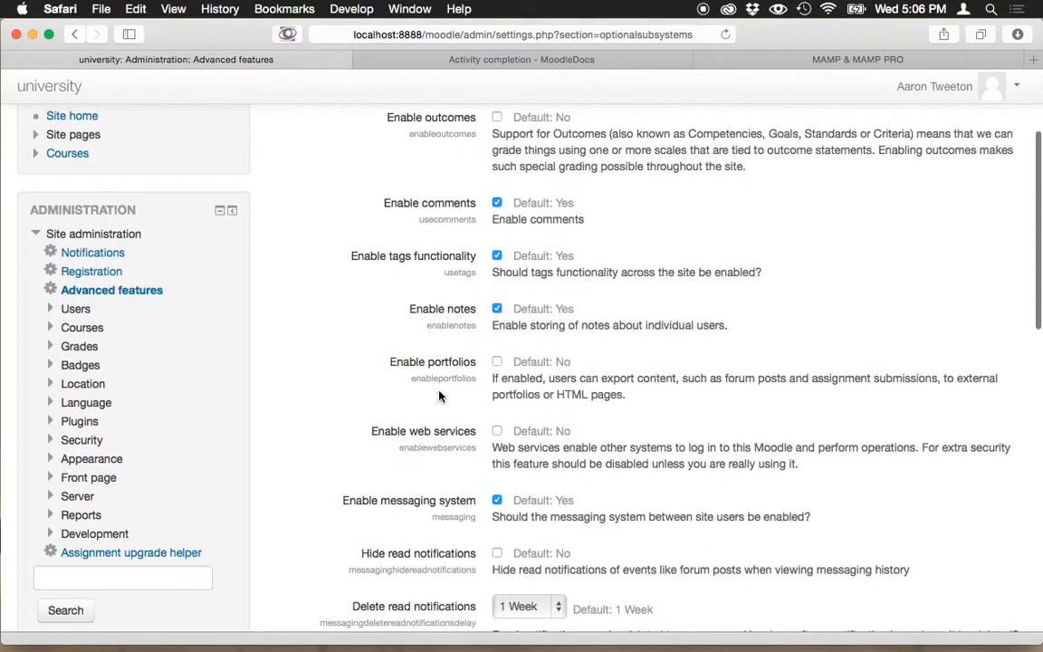
pyautogui.scroll(-3, 439, 395)
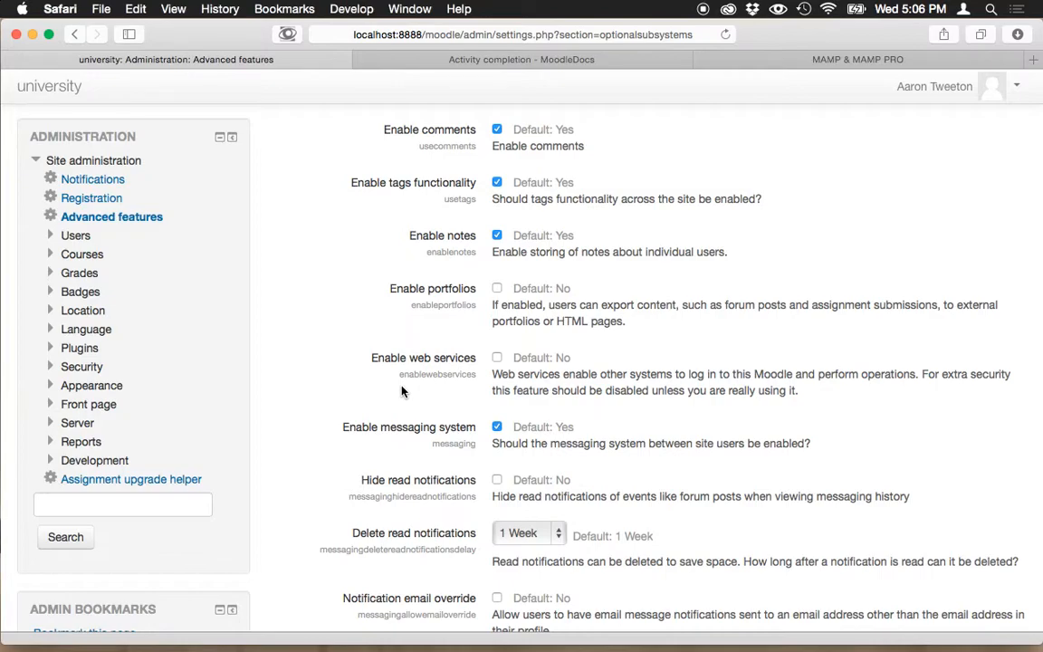
pyautogui.scroll(-1, 402, 391)
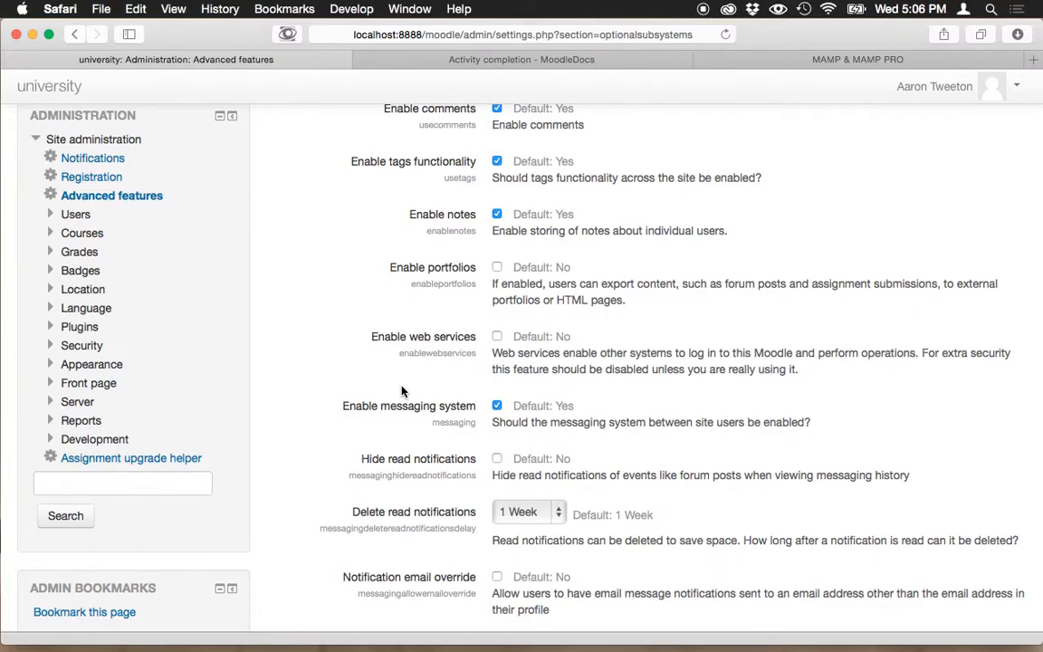
pyautogui.scroll(-1, 338, 402)
pyautogui.scroll(-10, 337, 403)
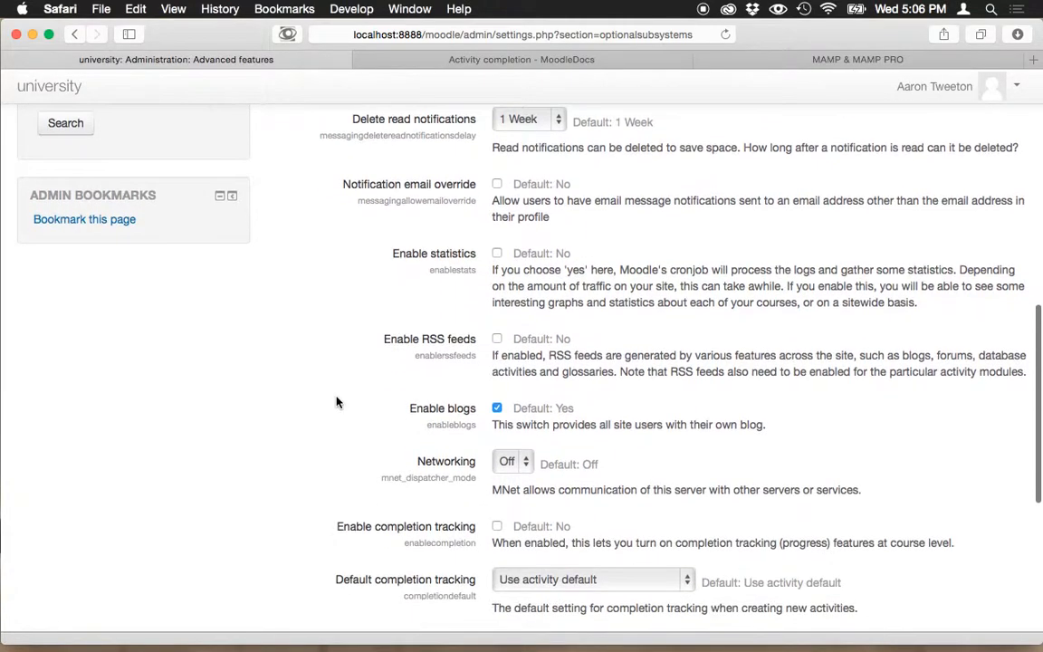
pyautogui.scroll(-5, 336, 402)
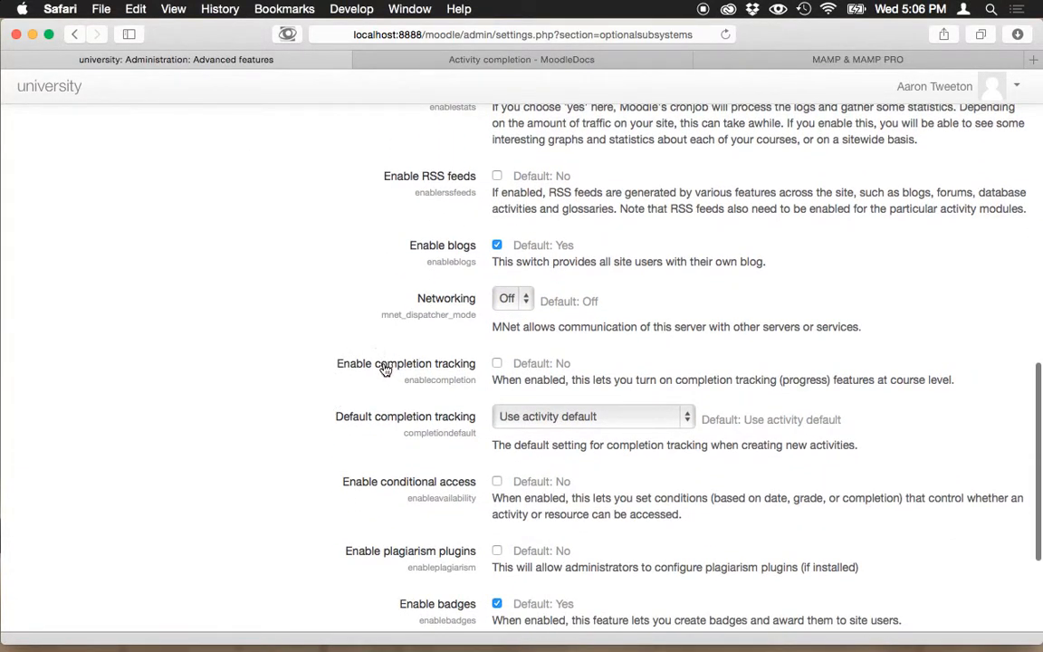
pyautogui.click(497, 364)
pyautogui.scroll(-5, 646, 371)
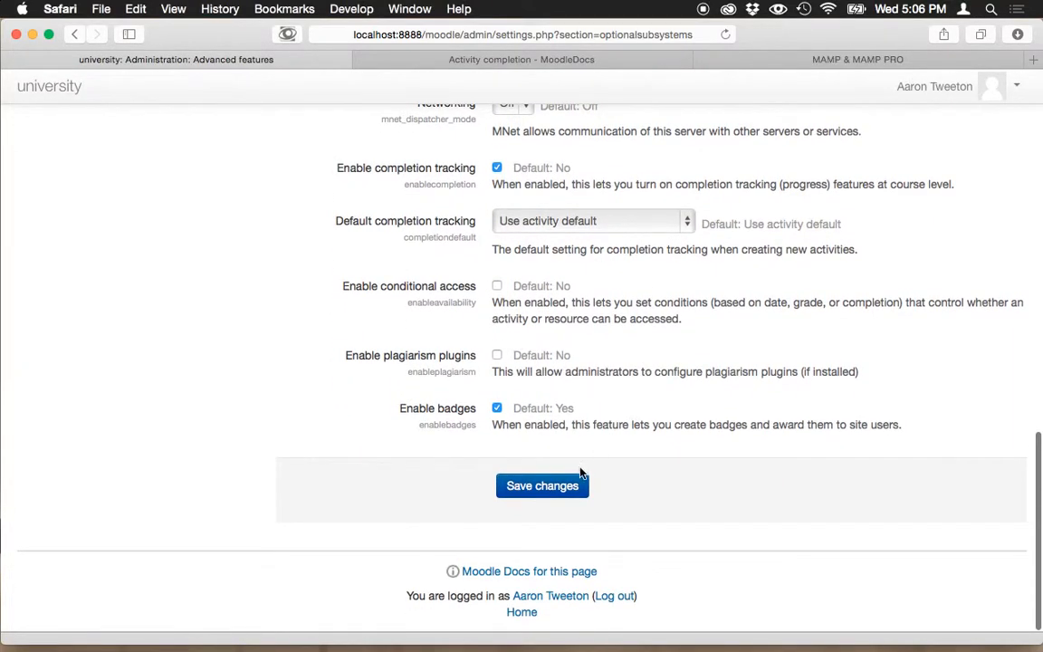
pyautogui.click(559, 487)
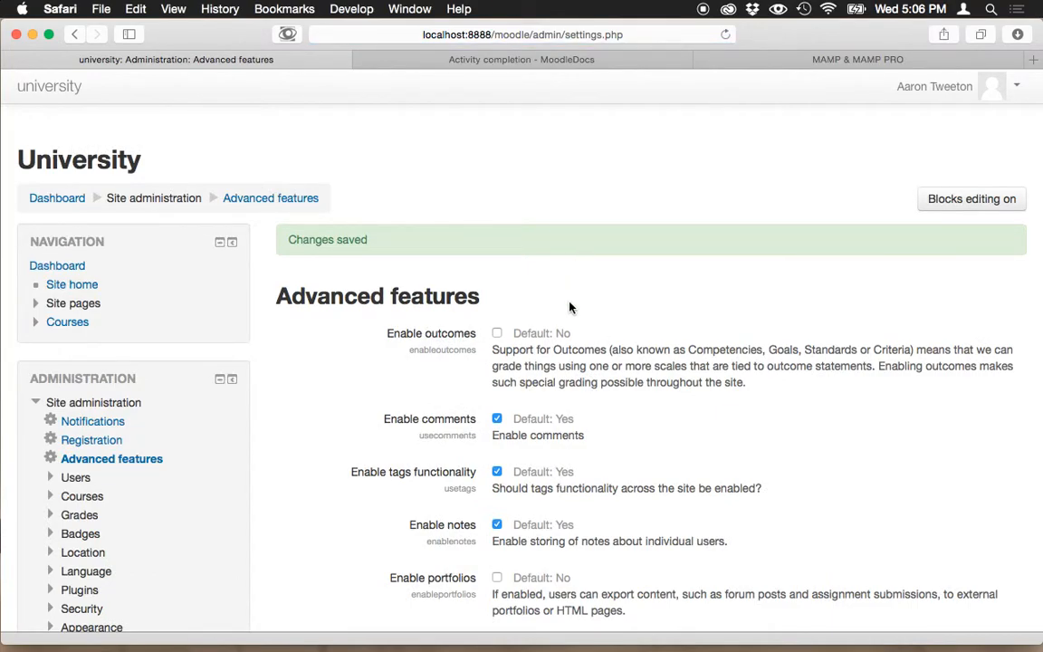
# - Go to the Installing Moodle Locally course and open its Downloading MAMP section
pyautogui.scroll(-2, 569, 308)
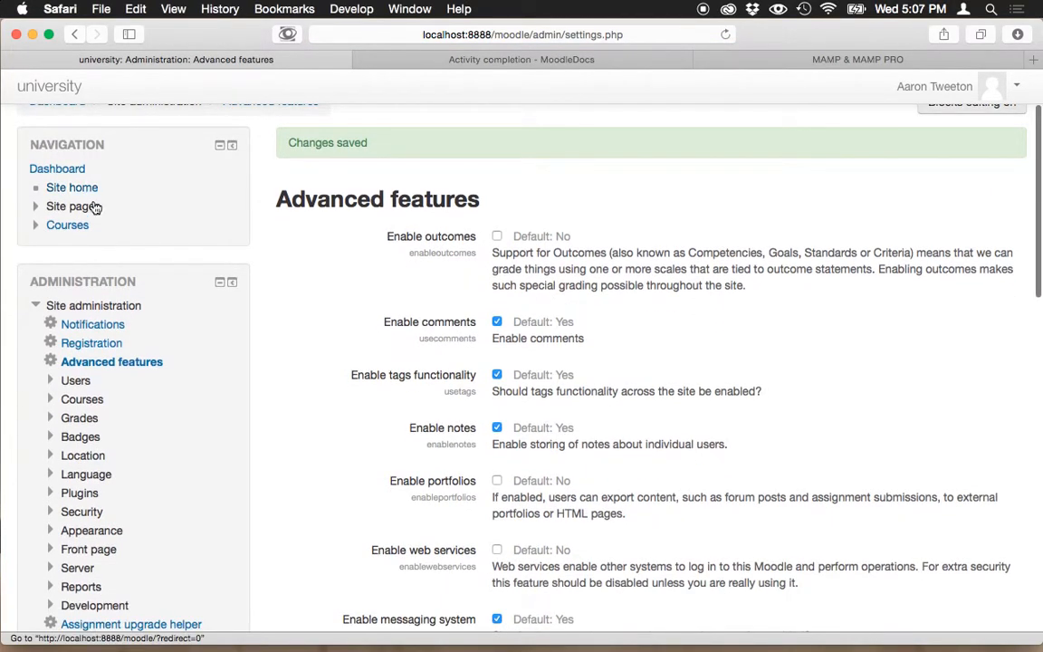
pyautogui.click(35, 206)
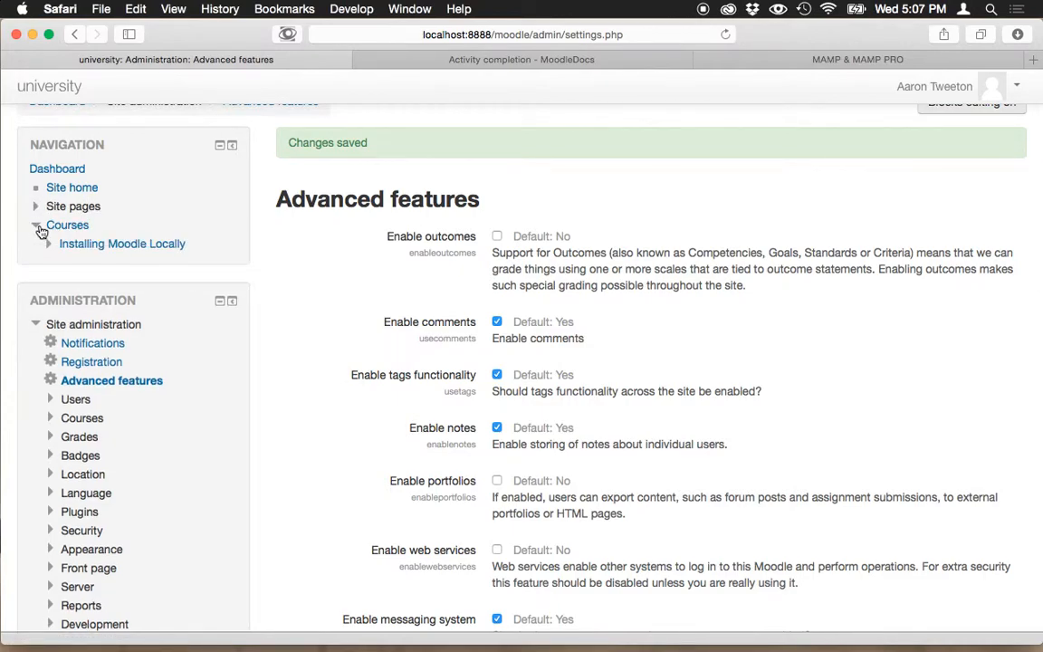
pyautogui.click(101, 246)
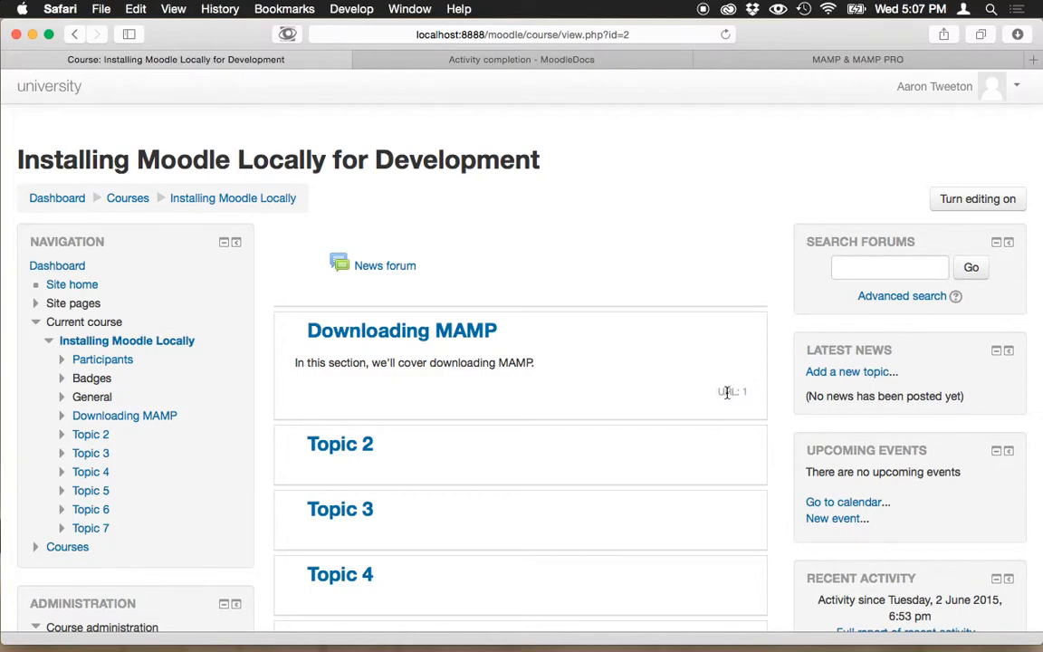
pyautogui.click(410, 333)
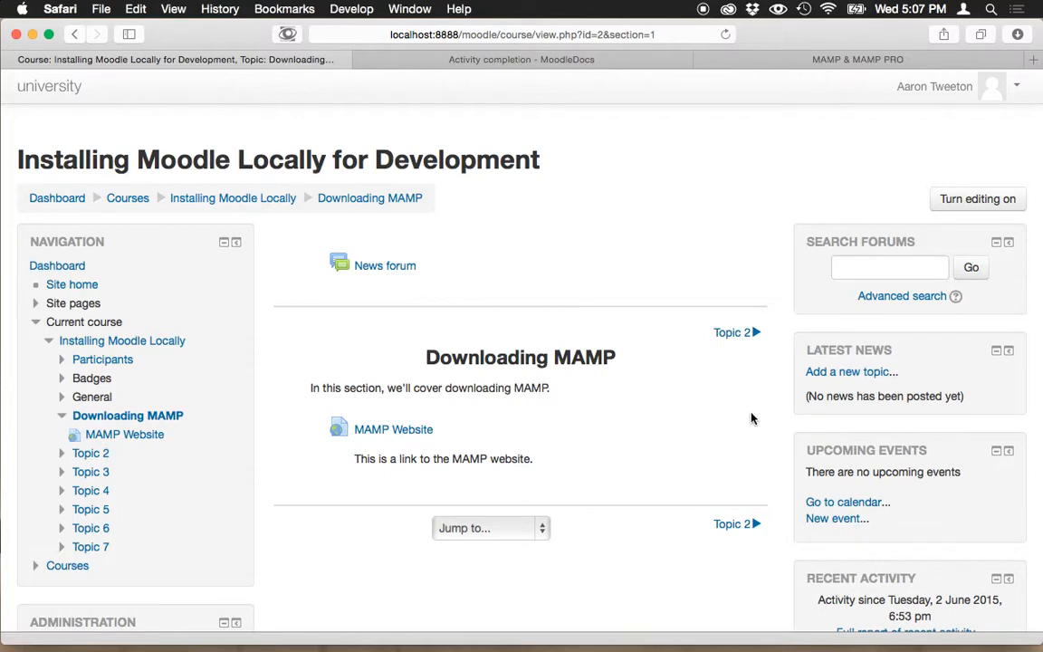
# - Turn editing on for the course and open the settings of the MAMP Website resource
pyautogui.click(973, 203)
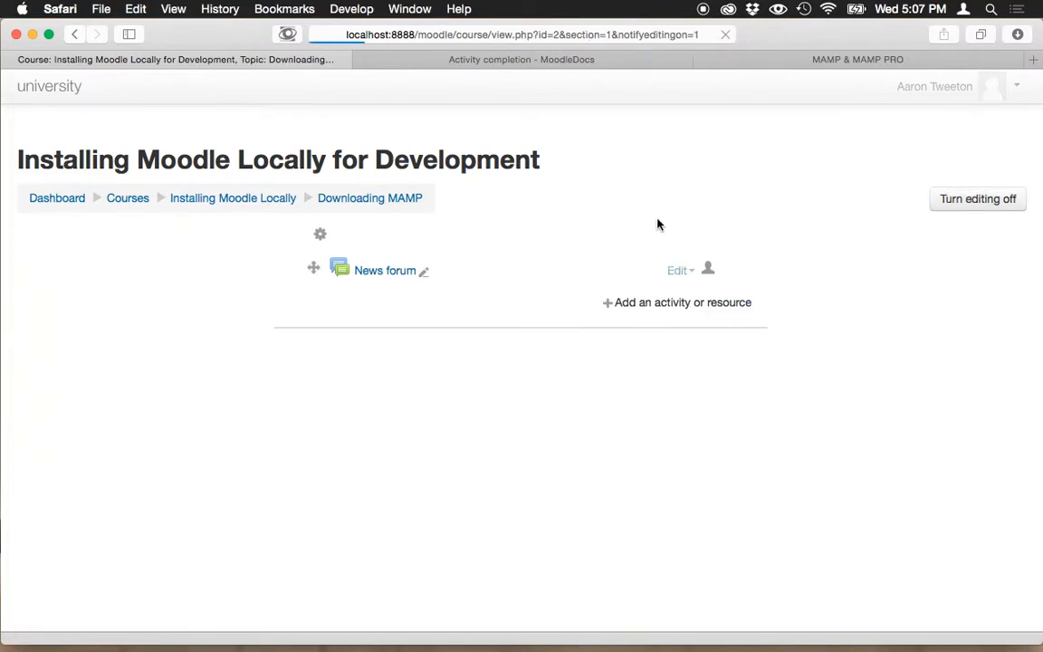
pyautogui.scroll(-2, 652, 221)
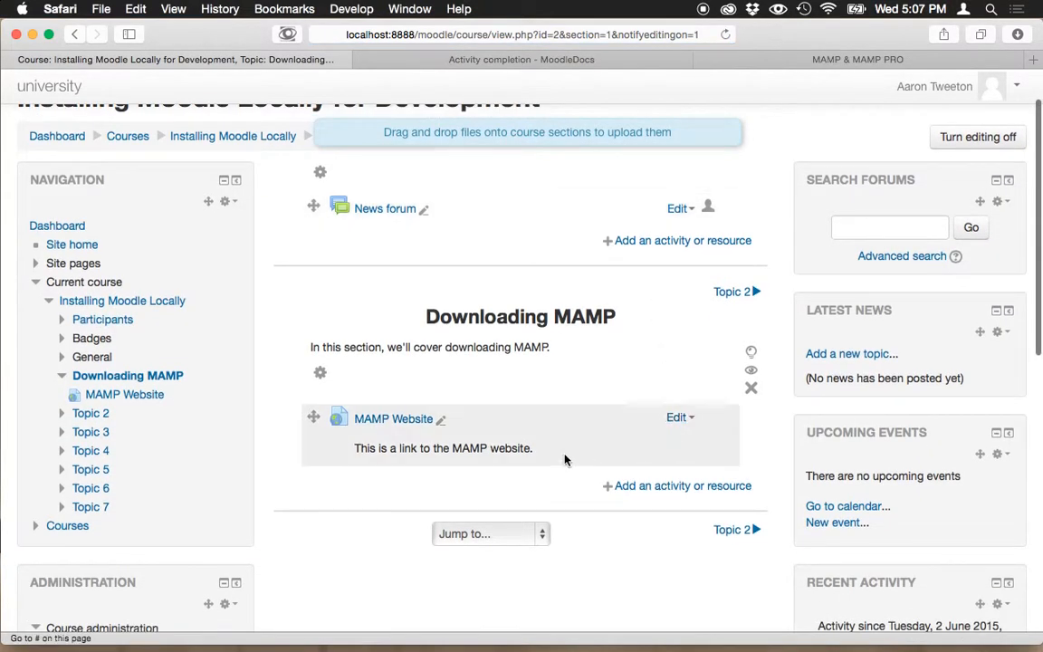
pyautogui.click(684, 420)
pyautogui.click(677, 399)
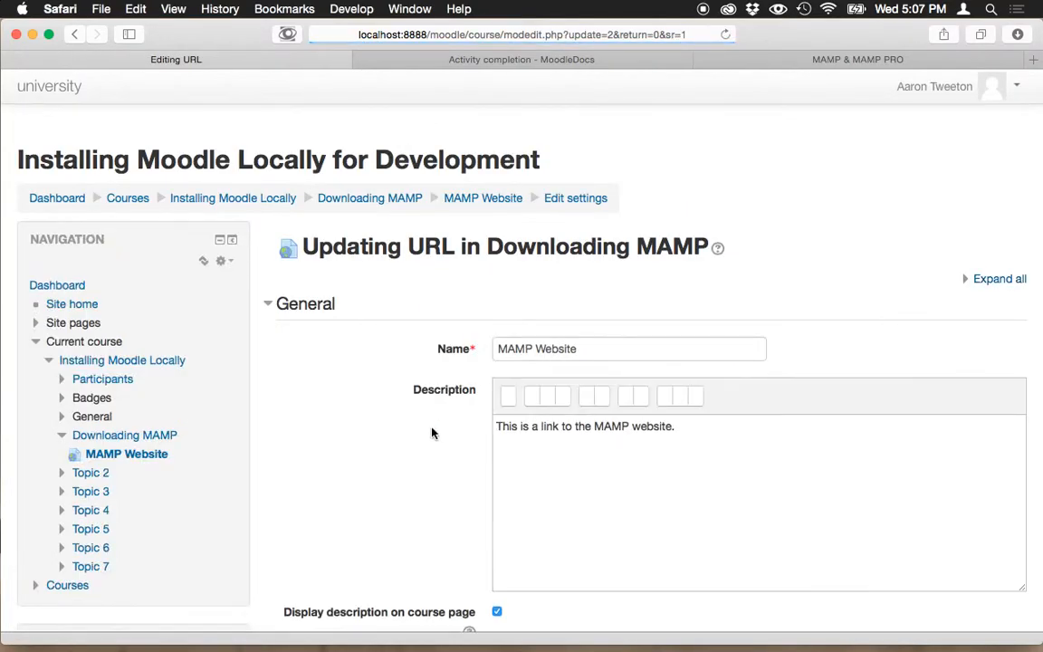
# - Examine the MAMP Website resource's settings, including Appearance, URL variables and Common module settings, for completion tracking options
pyautogui.scroll(-10, 416, 442)
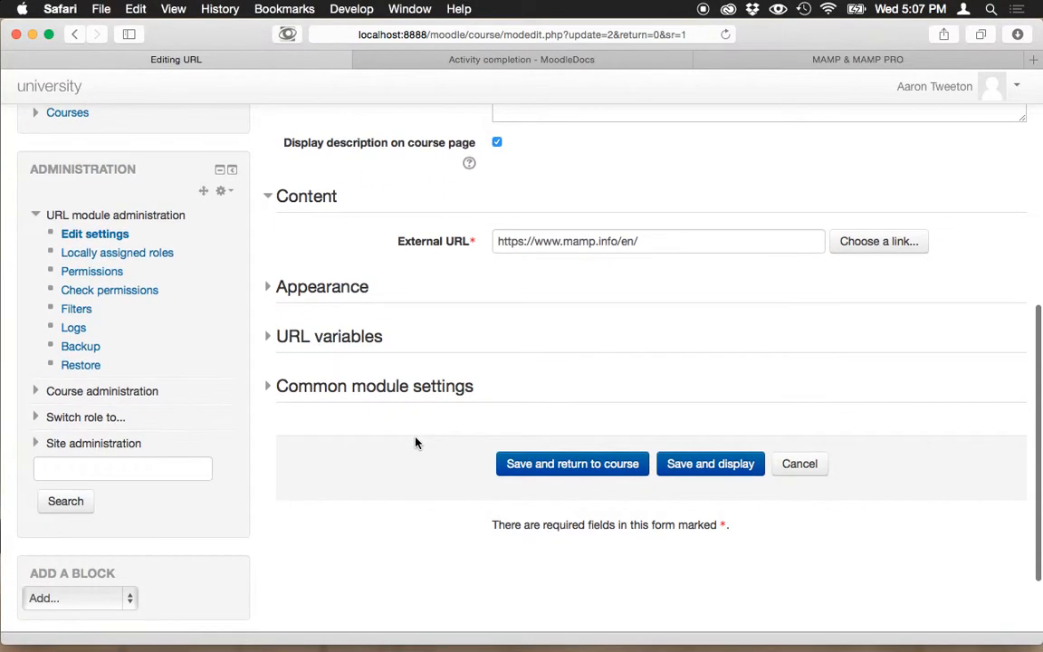
pyautogui.click(272, 373)
pyautogui.click(270, 372)
pyautogui.click(270, 274)
pyautogui.click(271, 275)
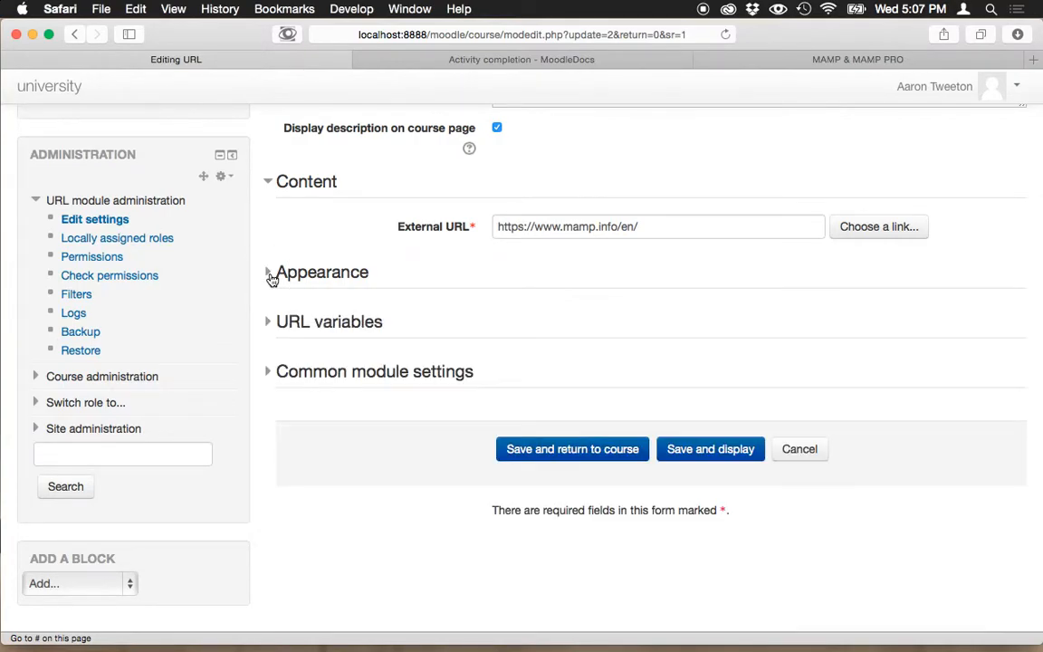
pyautogui.scroll(10, 277, 262)
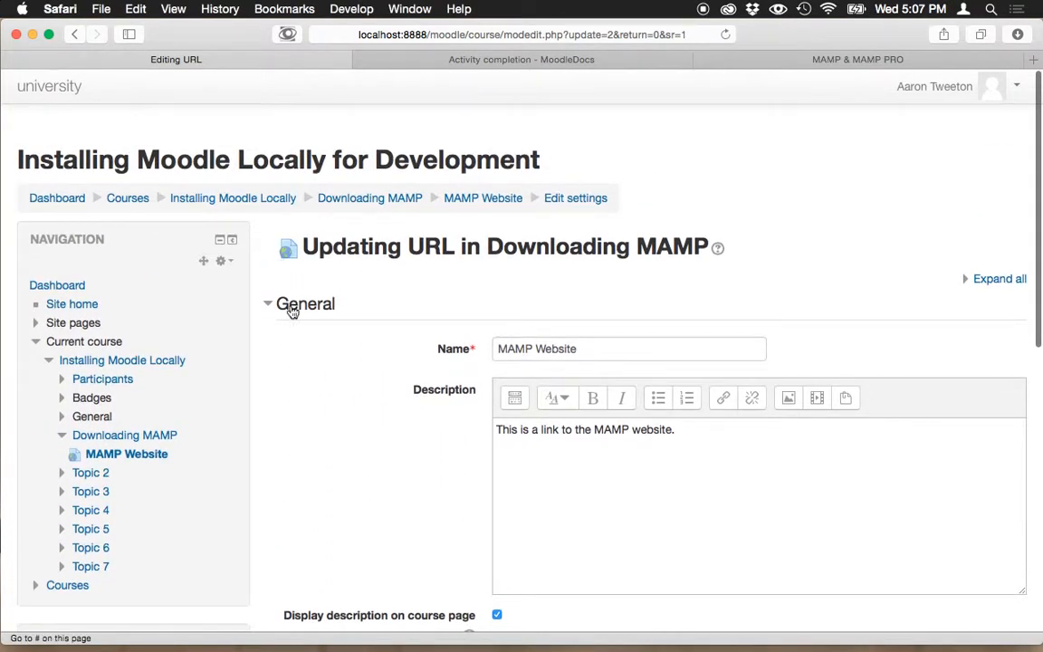
pyautogui.scroll(-5, 280, 352)
pyautogui.click(277, 351)
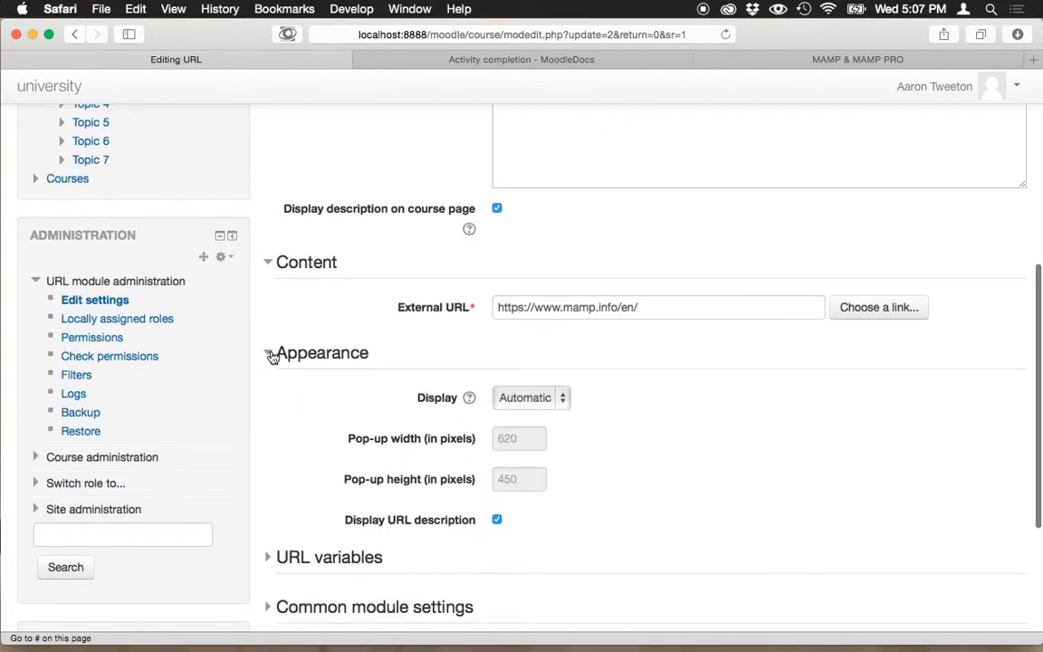
pyautogui.click(275, 351)
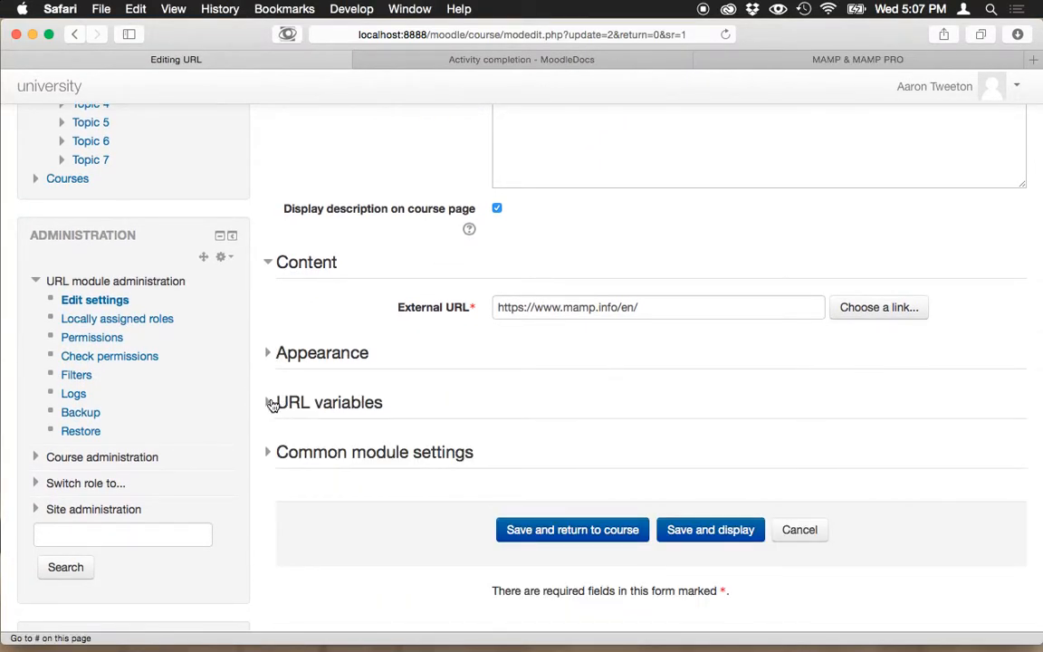
pyautogui.click(273, 403)
pyautogui.scroll(-5, 310, 521)
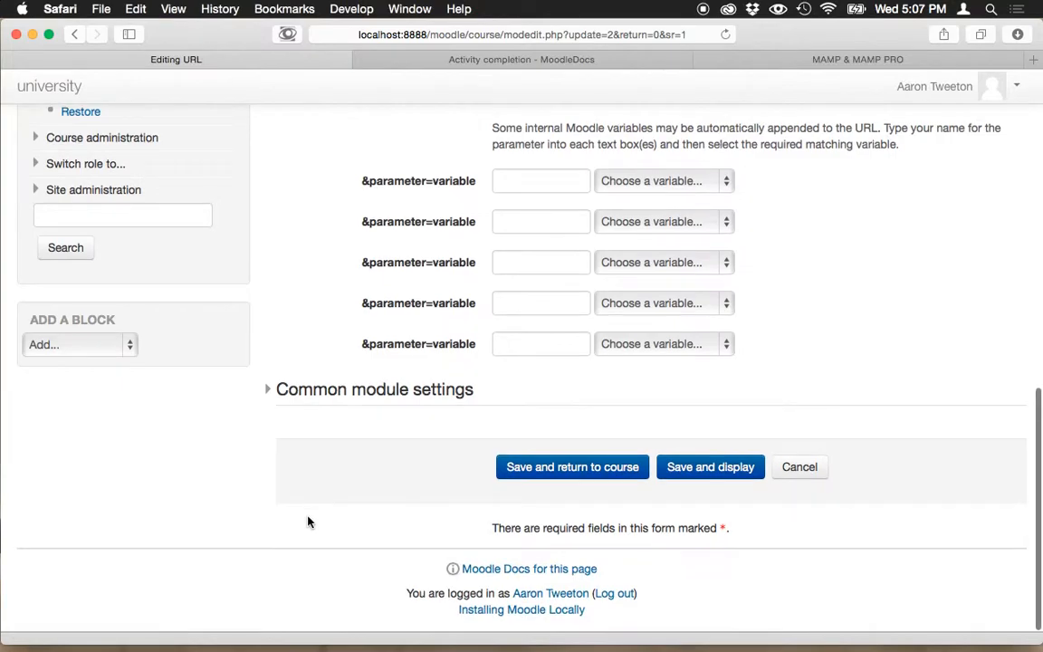
pyautogui.scroll(6, 309, 521)
pyautogui.click(275, 514)
pyautogui.scroll(5, 358, 282)
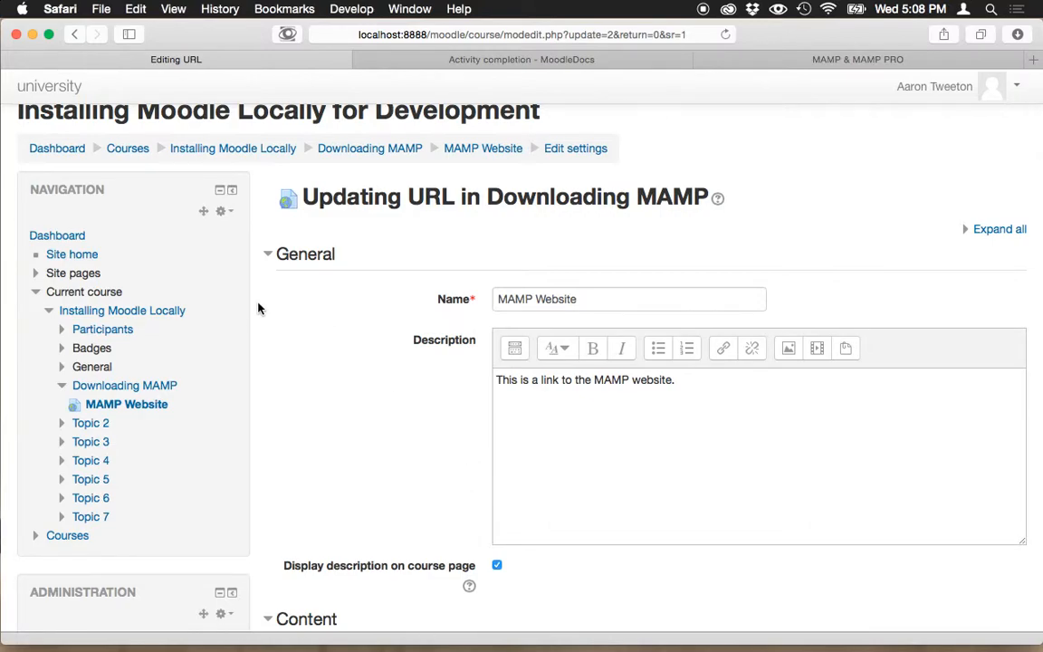
# - Leave the resource settings and open the Installing Moodle Locally for Development course's settings from course and category management
pyautogui.click(250, 151)
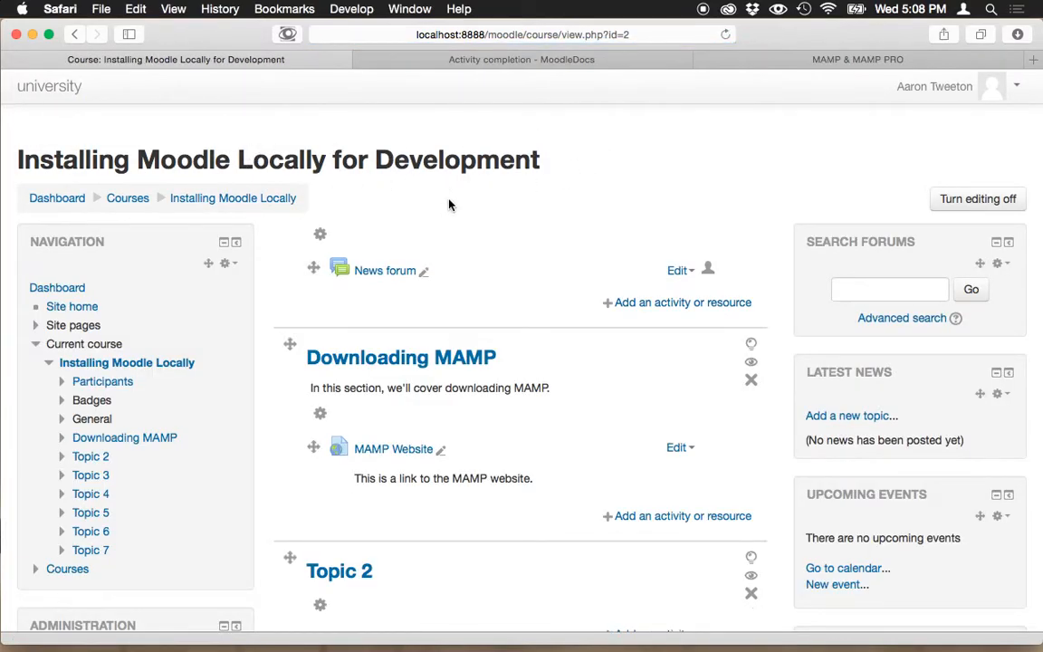
pyautogui.click(128, 198)
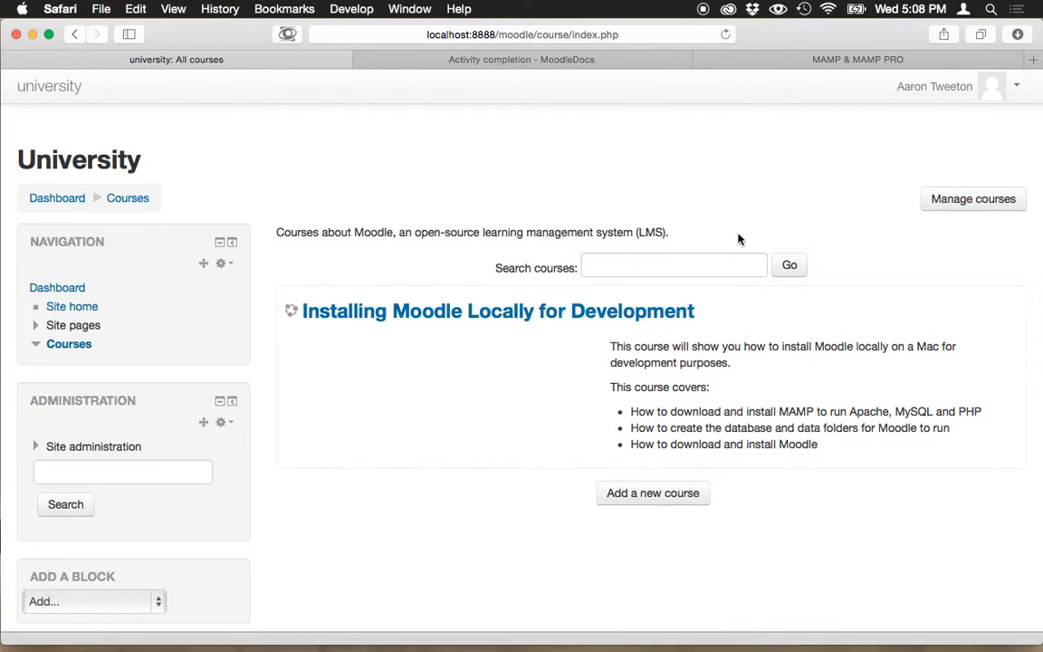
pyautogui.click(965, 202)
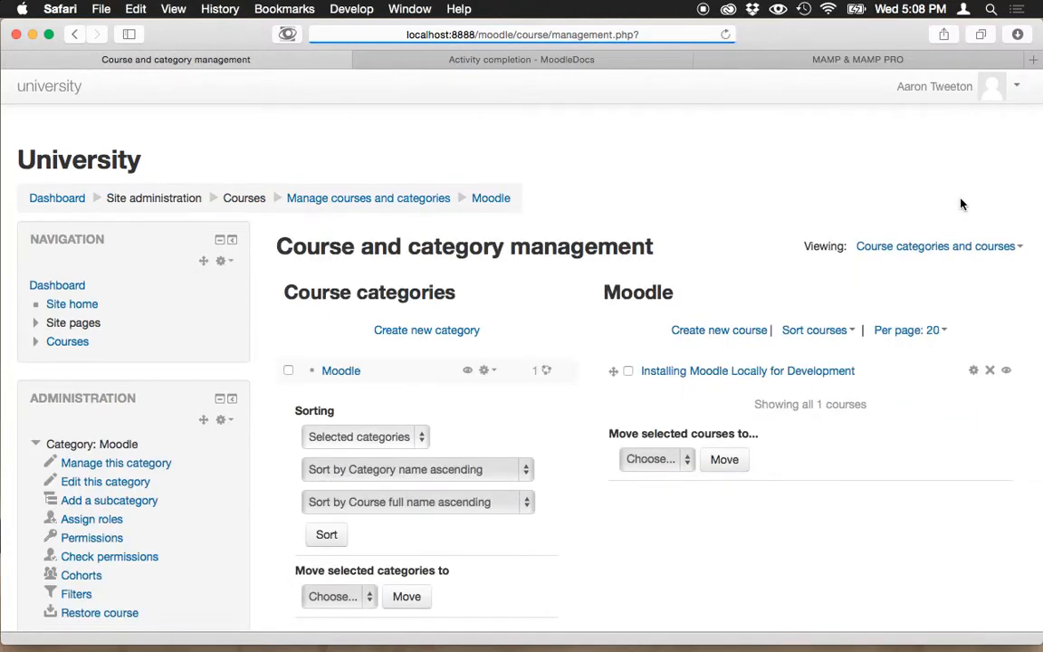
pyautogui.click(975, 373)
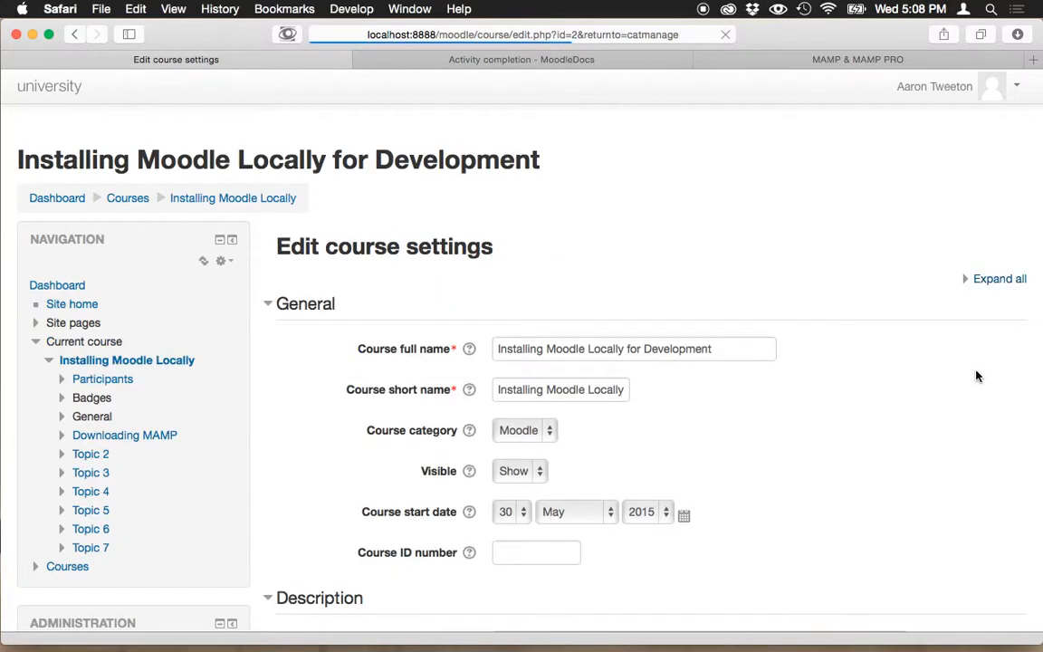
# - Set Enable completion tracking to Yes in the course settings, then save and display the course
pyautogui.scroll(-15, 831, 379)
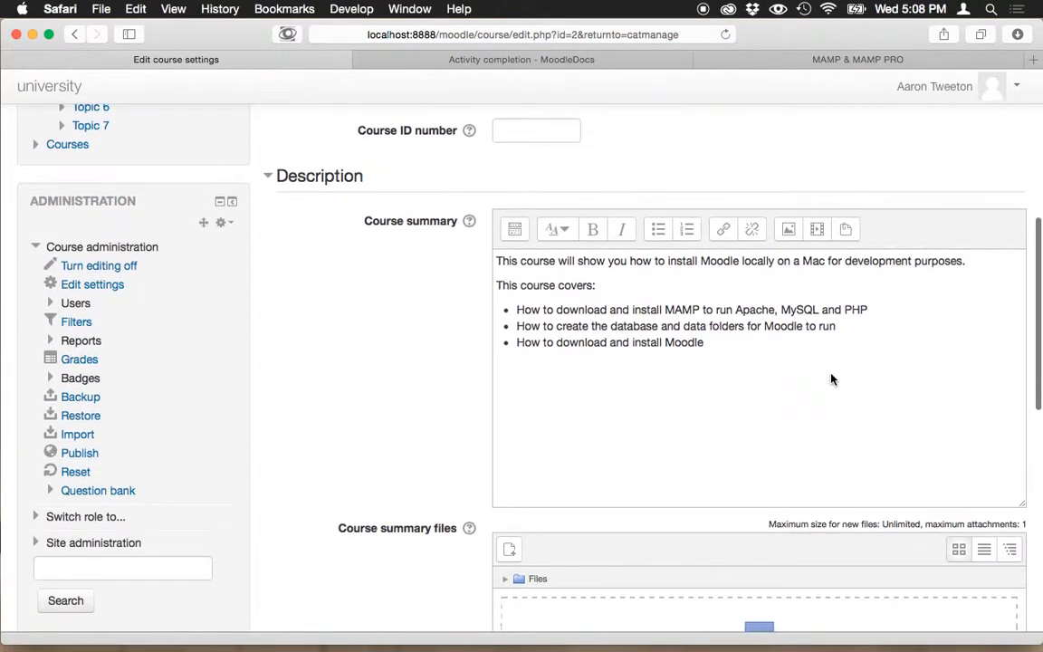
pyautogui.scroll(-3, 851, 507)
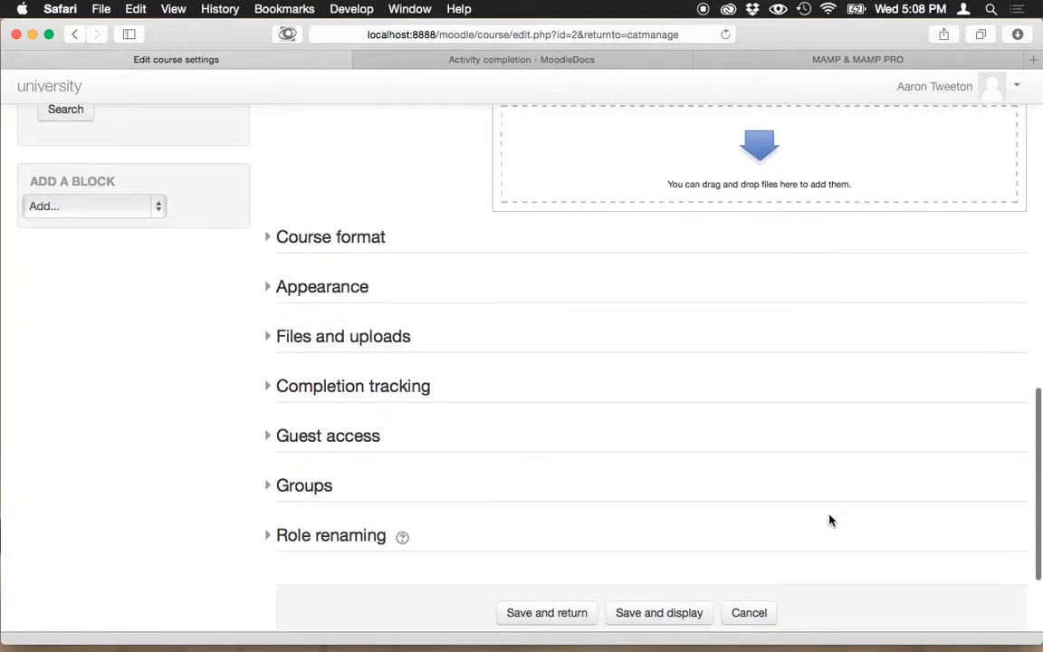
pyautogui.scroll(10, 483, 347)
pyautogui.scroll(6, 482, 347)
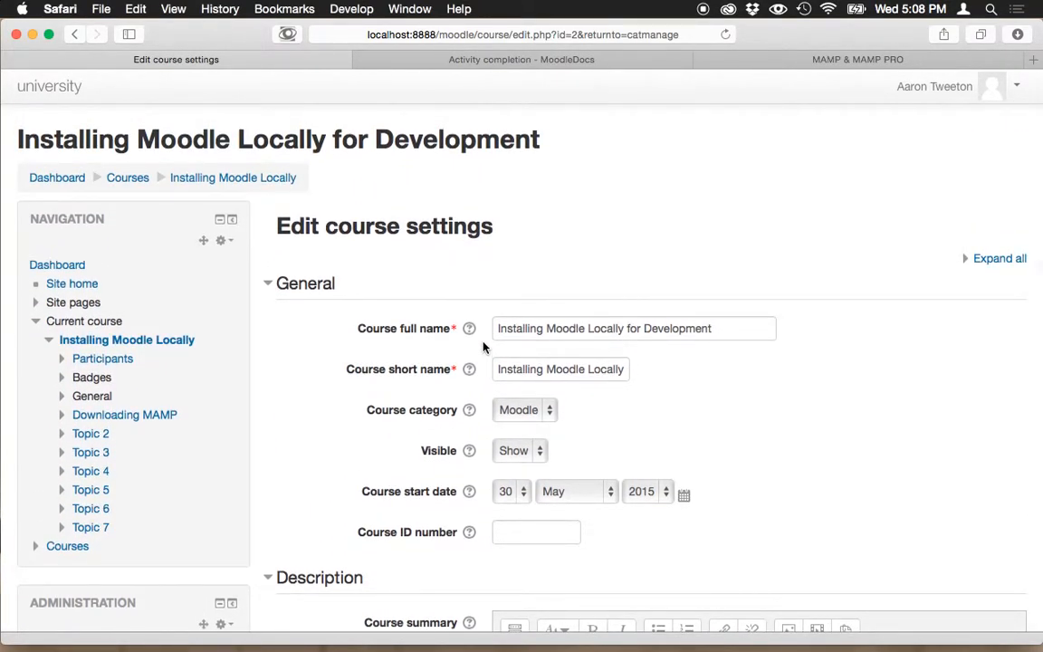
pyautogui.scroll(-5, 482, 346)
pyautogui.scroll(-5, 479, 451)
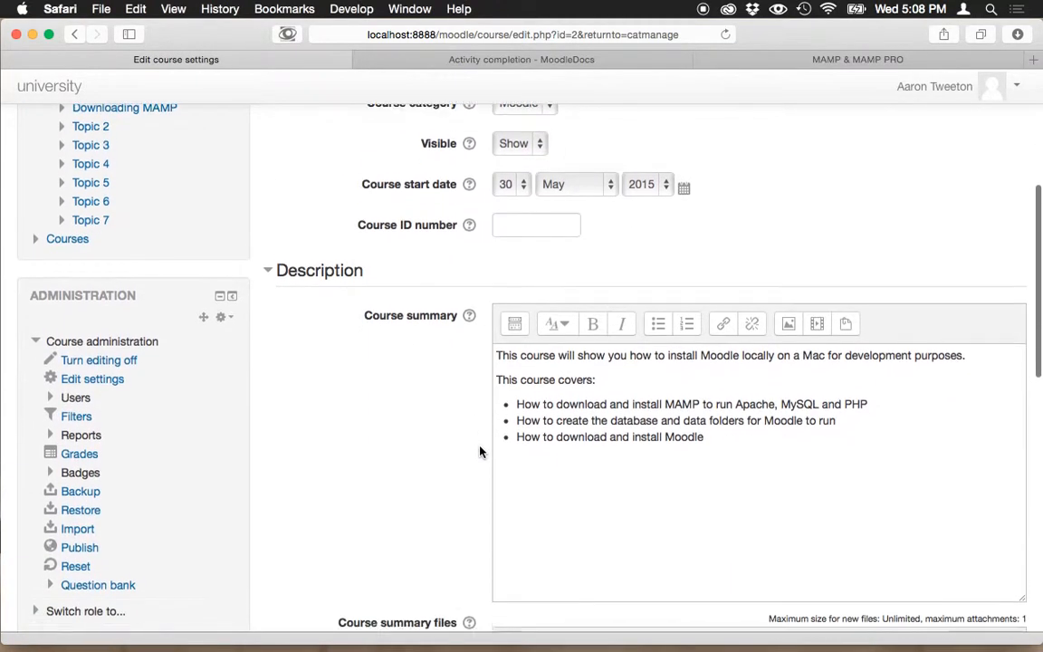
pyautogui.scroll(-5, 480, 451)
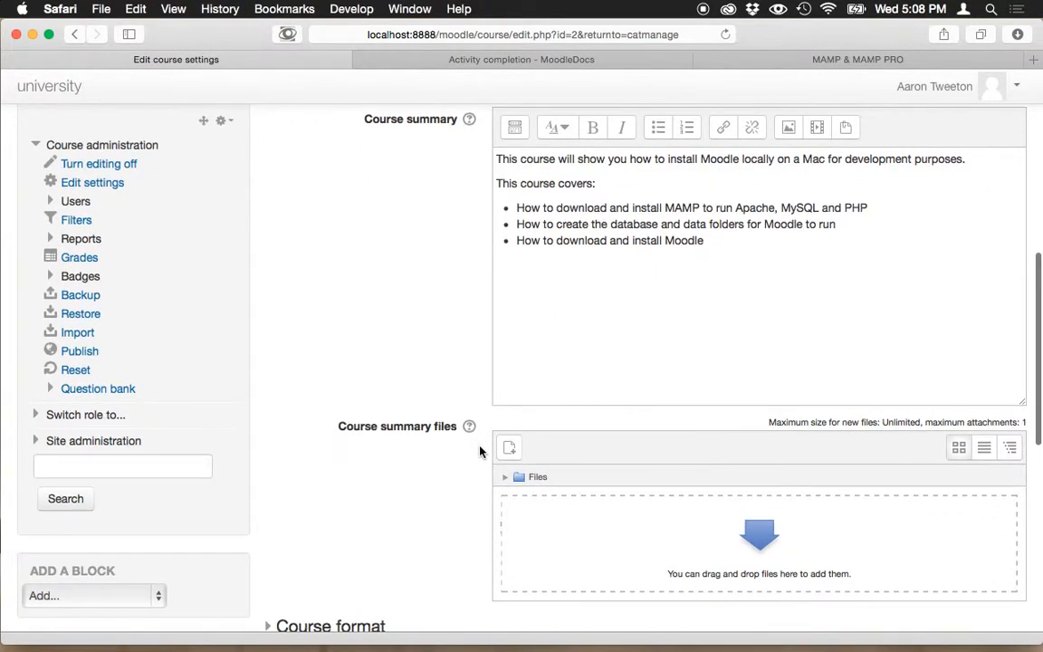
pyautogui.scroll(-2, 479, 450)
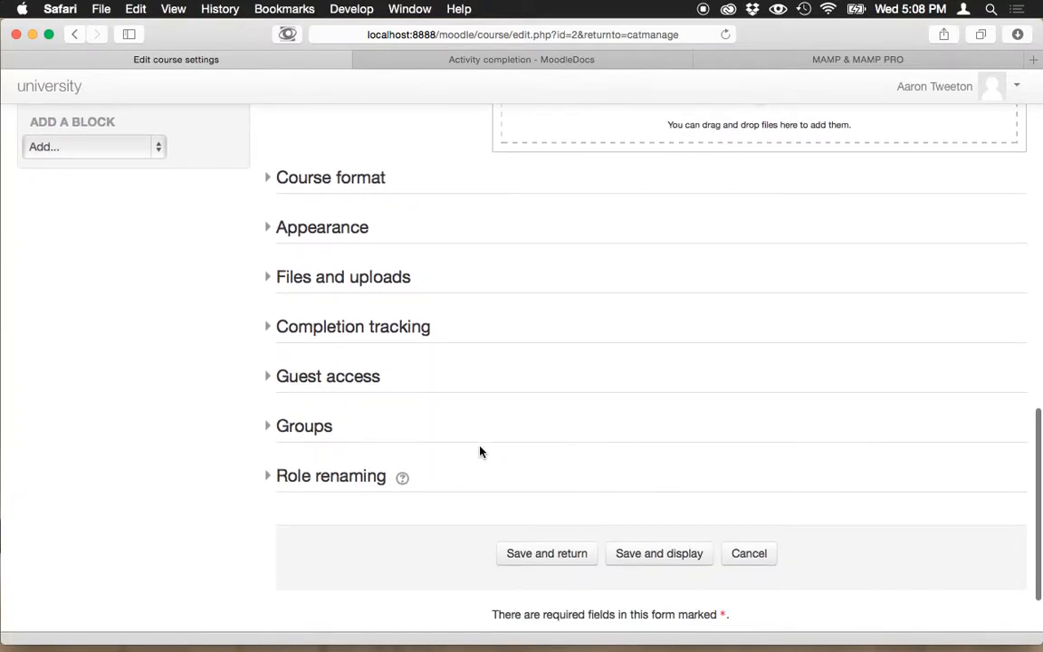
pyautogui.click(283, 331)
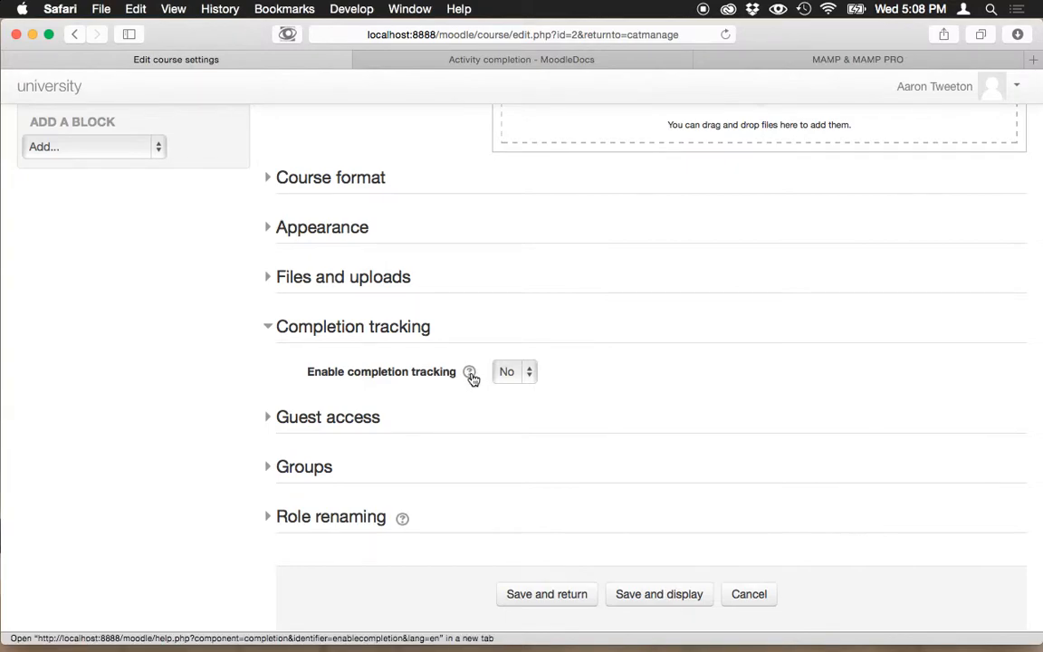
pyautogui.click(528, 377)
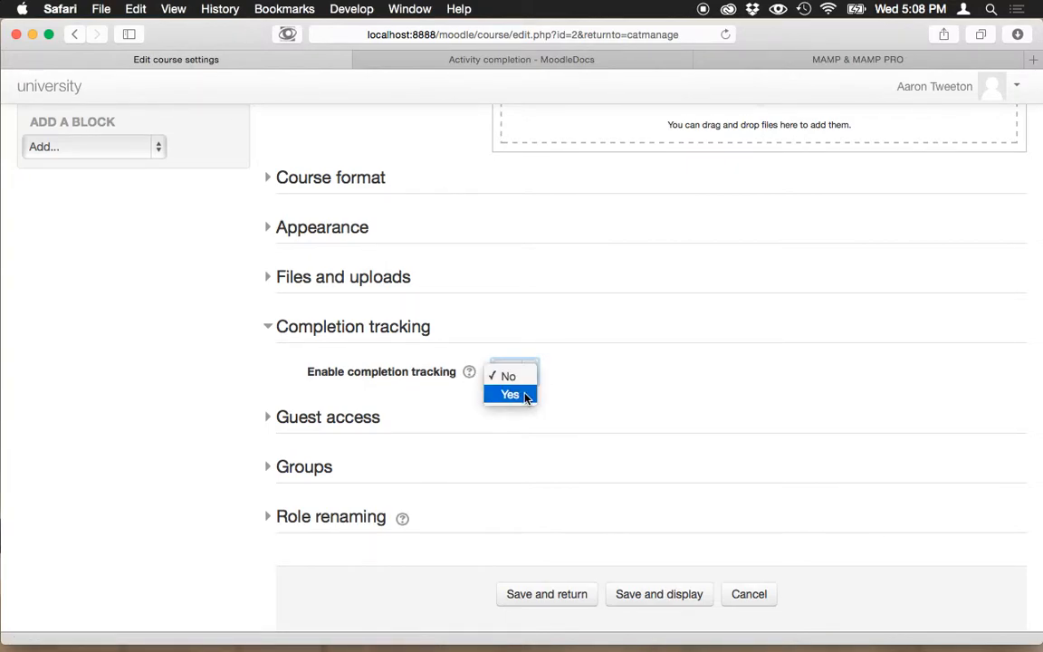
pyautogui.click(526, 395)
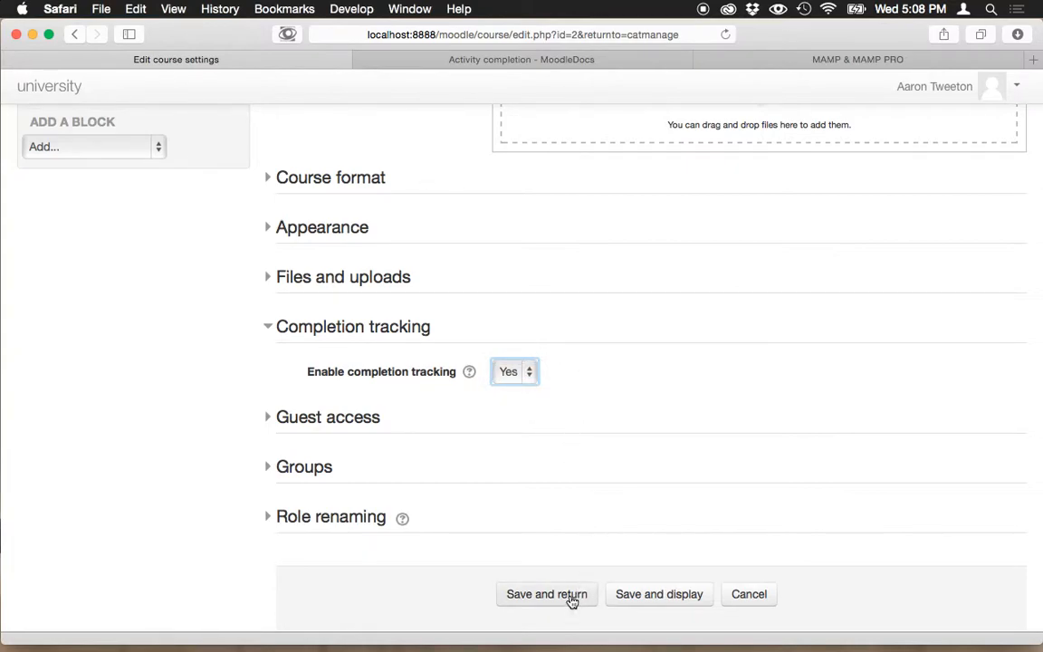
pyautogui.click(649, 593)
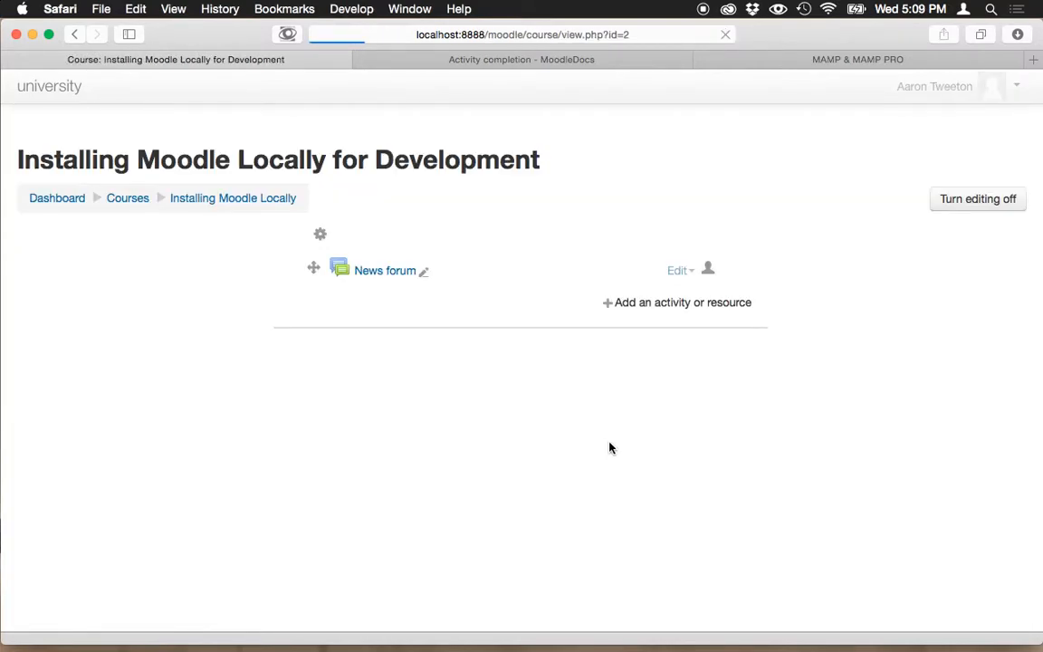
# - Open the MAMP Website resource's settings from the course page and expand the Activity completion section
pyautogui.scroll(-1, 609, 447)
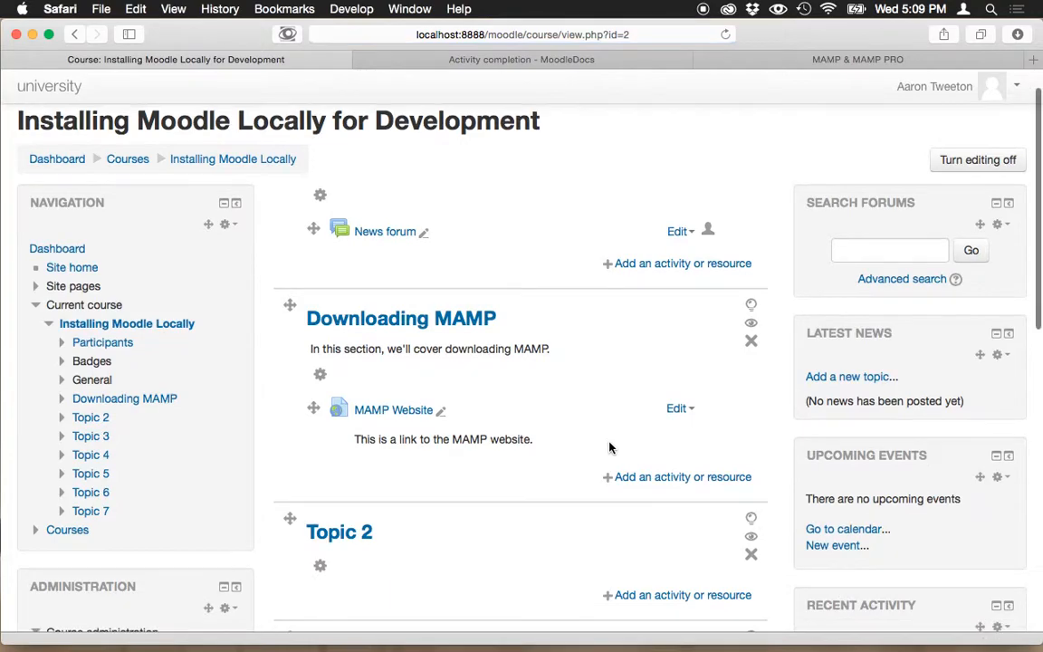
pyautogui.click(680, 410)
pyautogui.click(673, 433)
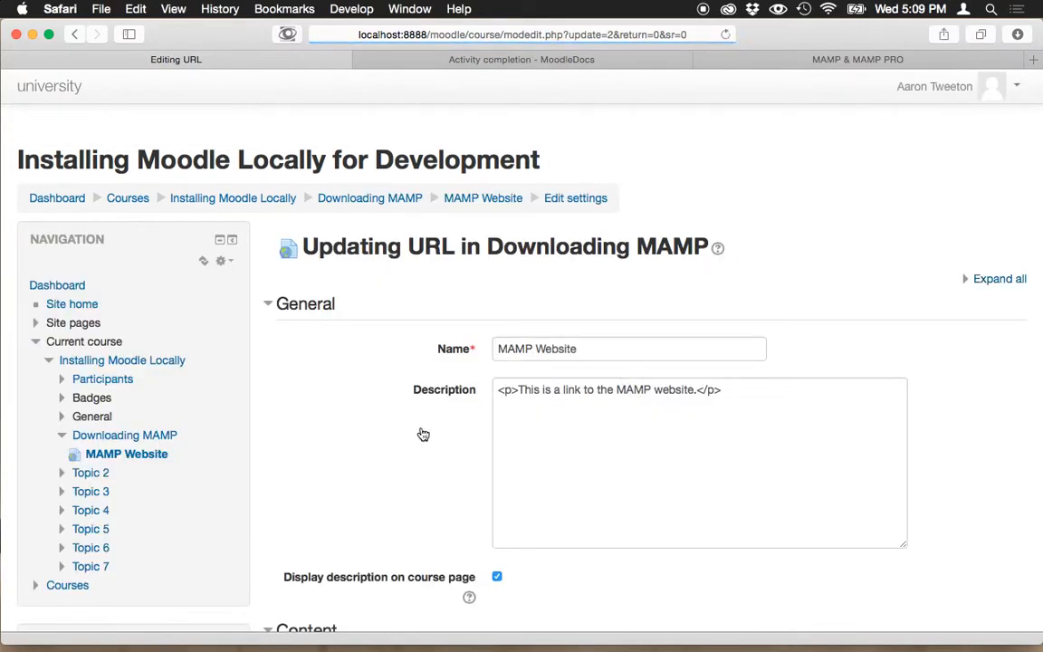
pyautogui.scroll(-5, 420, 432)
pyautogui.scroll(-4, 419, 433)
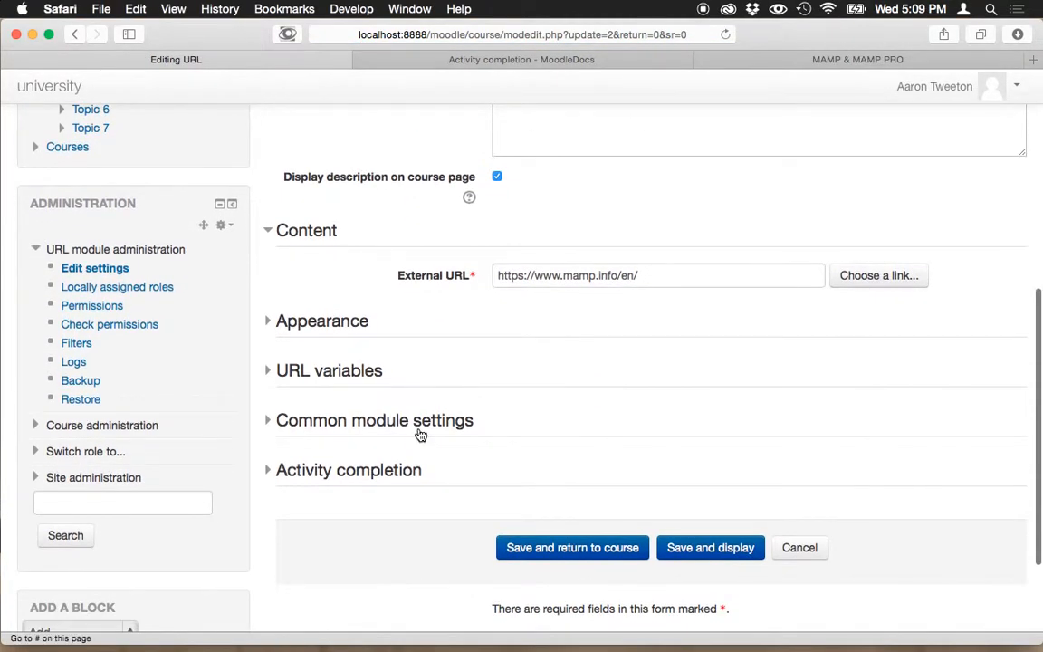
pyautogui.scroll(4, 376, 407)
pyautogui.scroll(2, 382, 389)
pyautogui.scroll(-5, 384, 388)
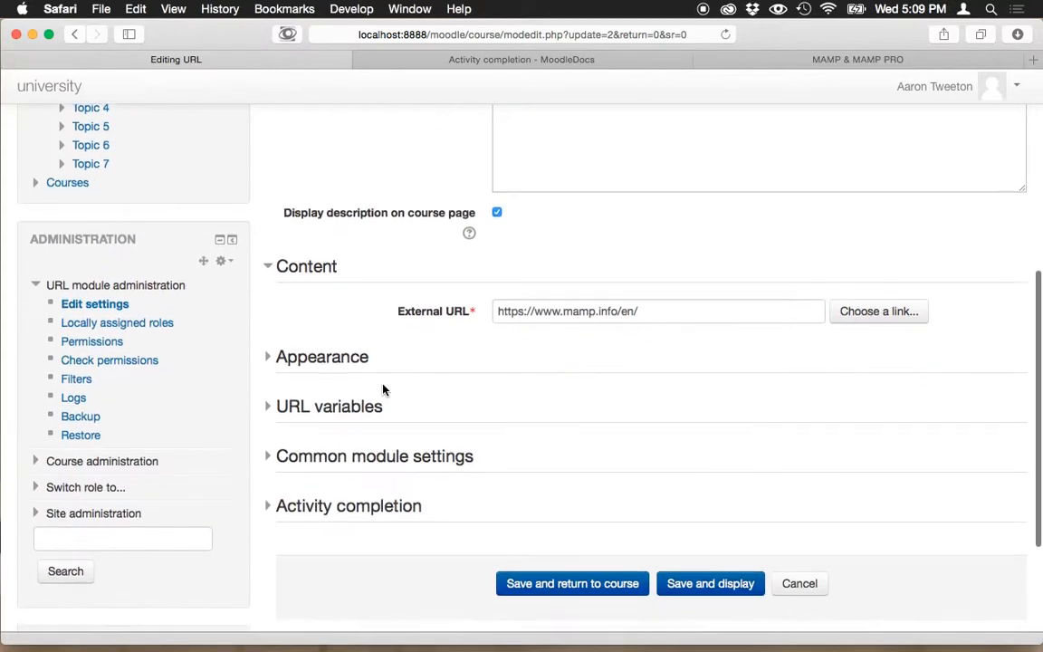
pyautogui.click(389, 486)
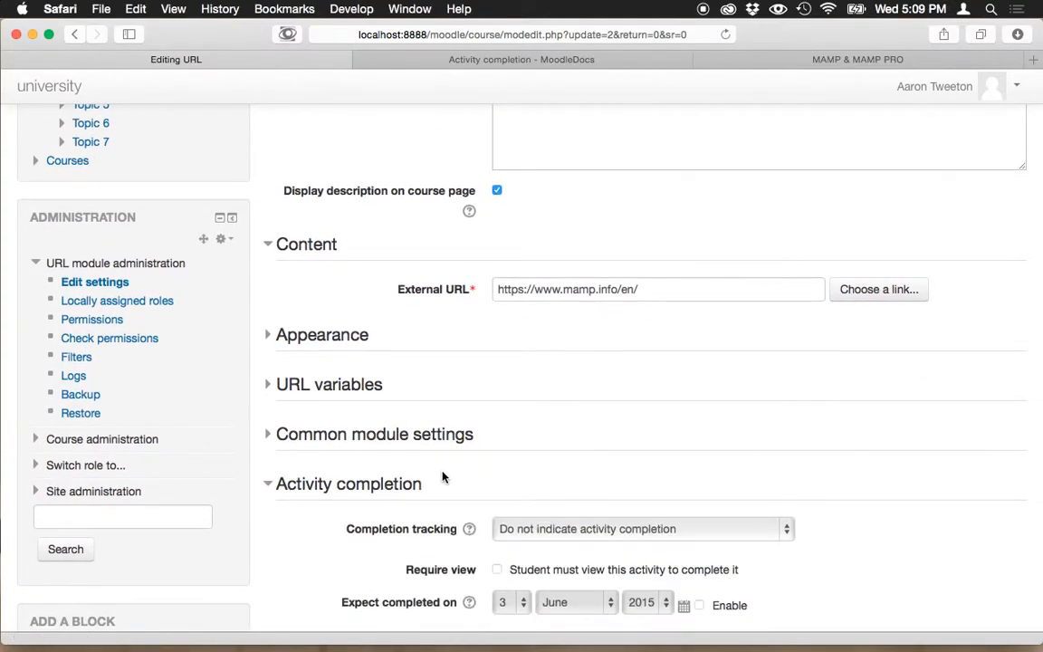
pyautogui.scroll(-3, 443, 475)
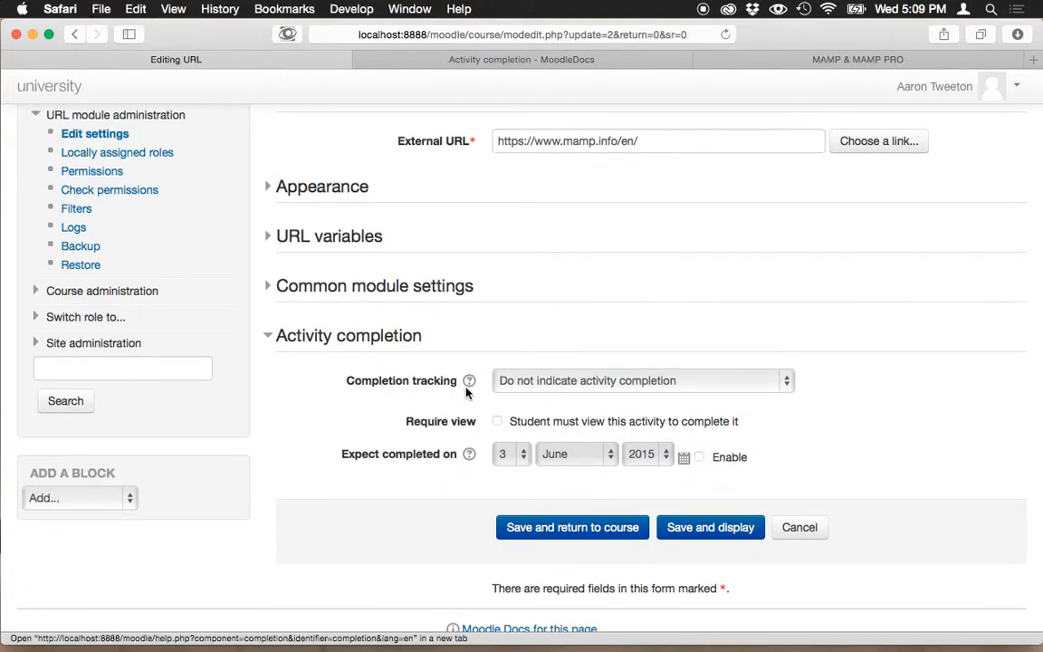
# - Set completion tracking to Show activity as complete when conditions are met, require students to view the activity, and save and return to the course
pyautogui.click(569, 384)
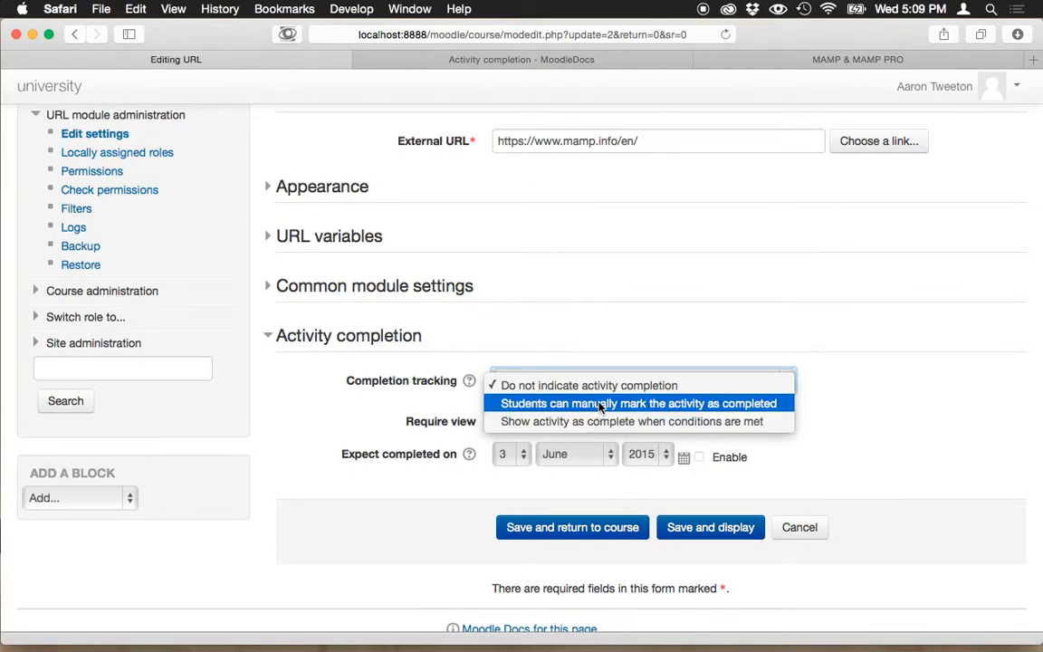
pyautogui.click(600, 405)
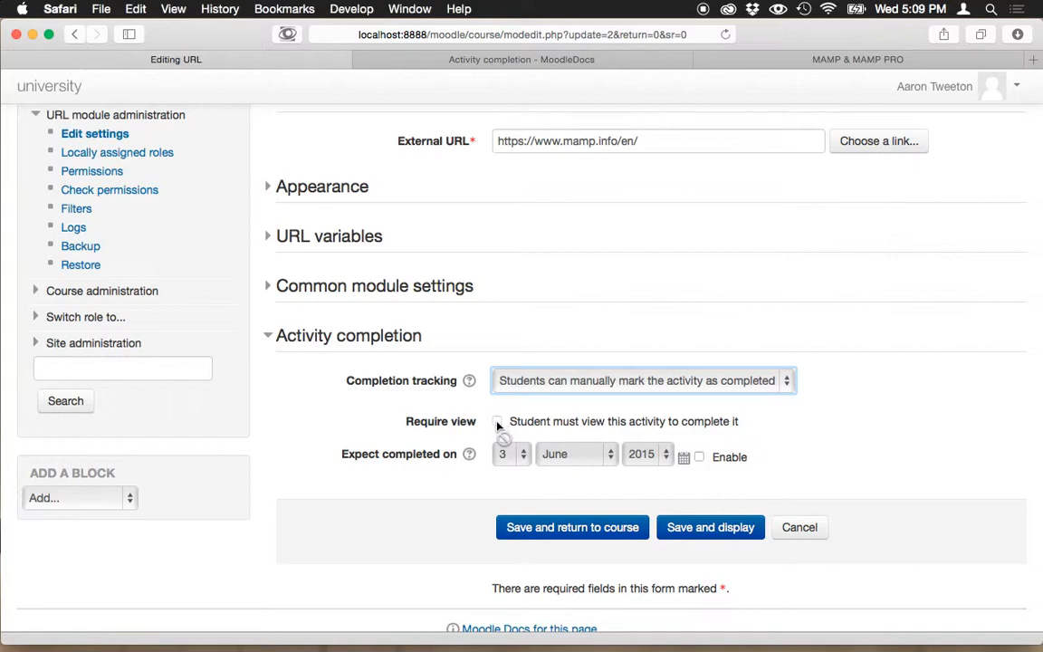
pyautogui.click(563, 384)
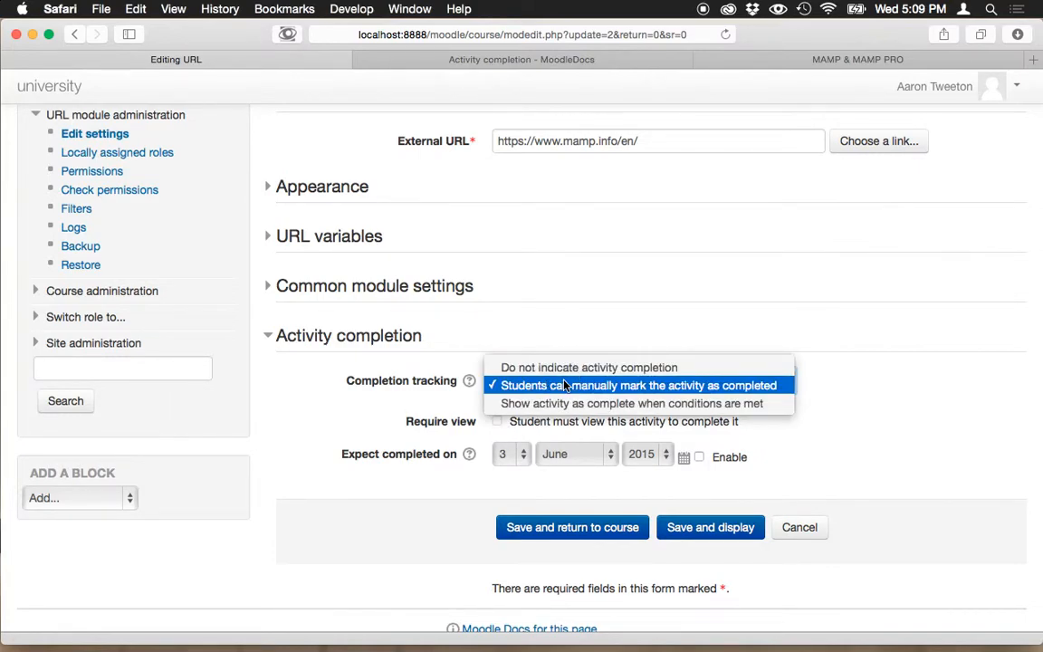
pyautogui.click(603, 411)
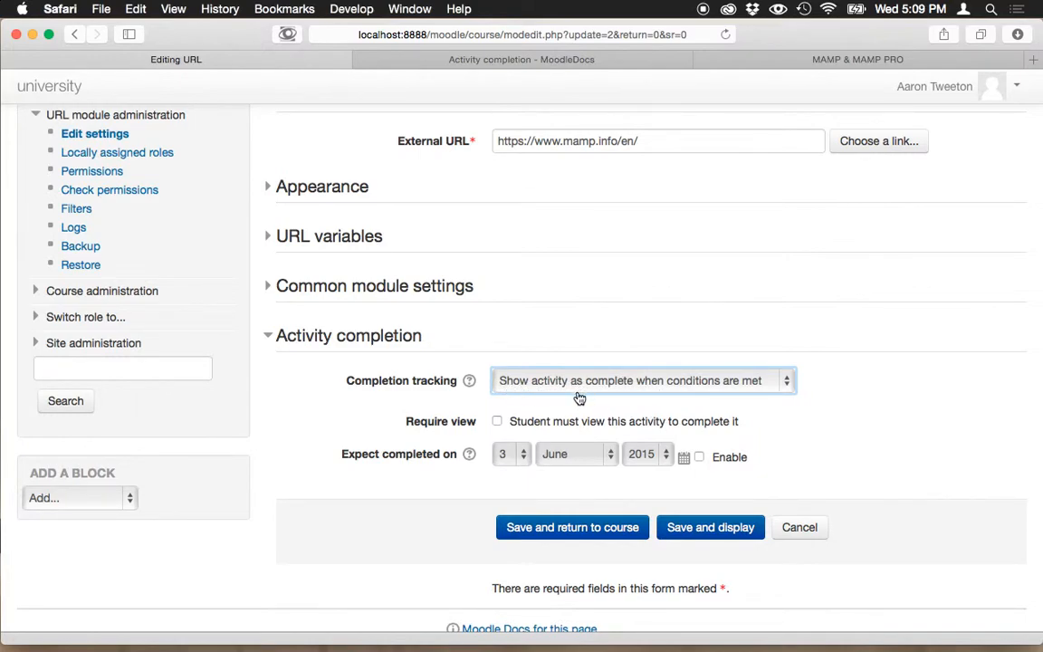
pyautogui.click(498, 423)
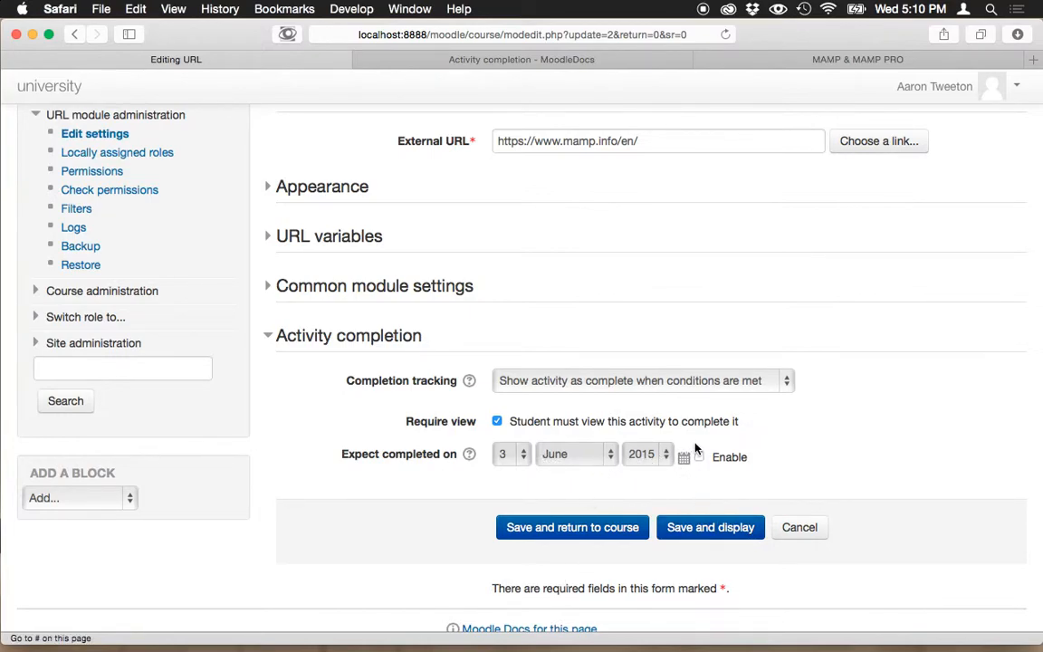
pyautogui.click(626, 536)
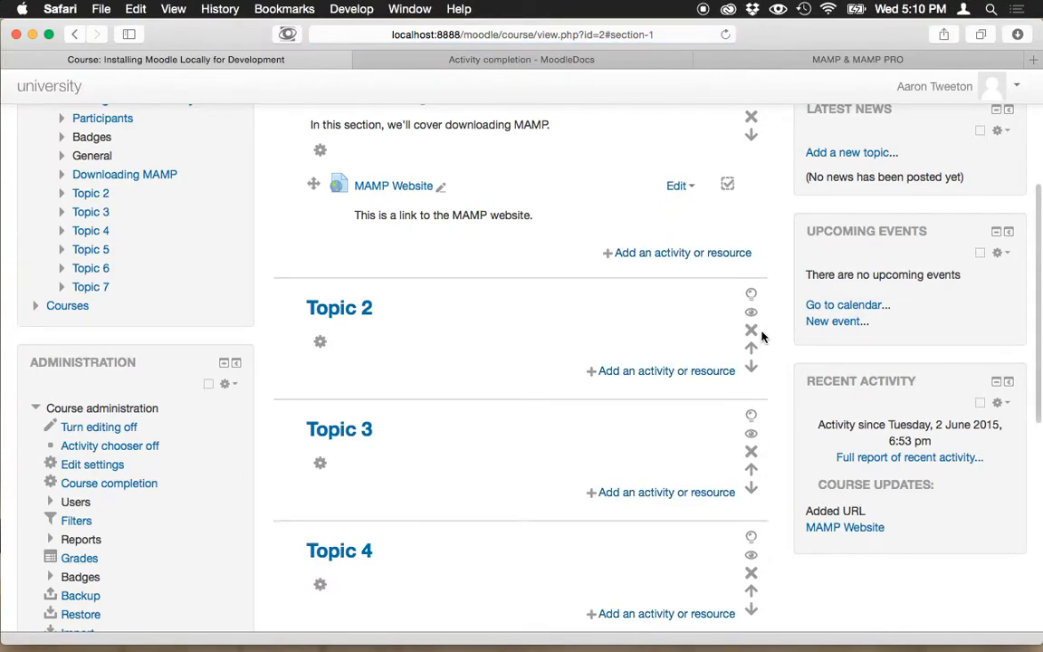
# - Turn editing off for the course and open the Downloading MAMP topic
pyautogui.scroll(5, 763, 333)
pyautogui.click(945, 200)
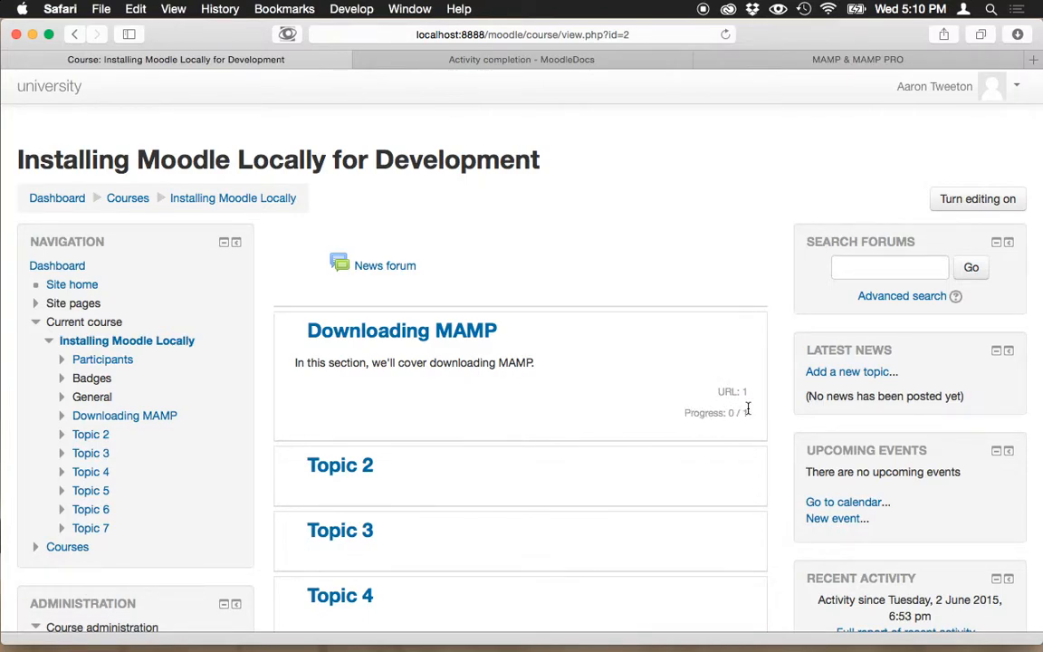
pyautogui.click(480, 332)
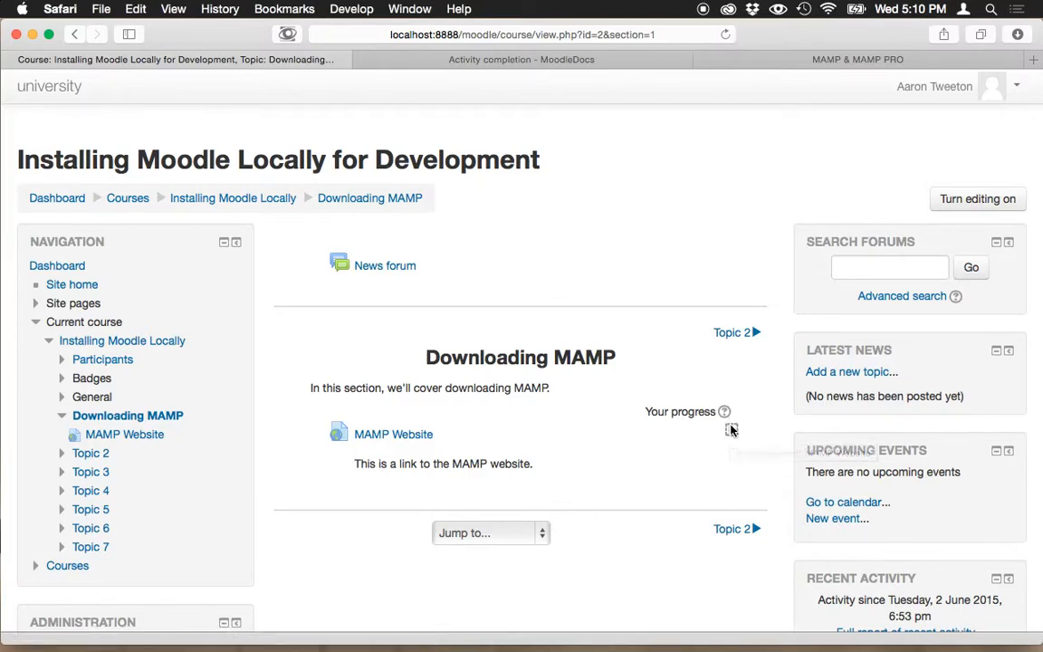
# - Visit the MAMP Website resource and its external link, return to the Downloading MAMP topic, and reload it to check the activity's completion
pyautogui.click(392, 437)
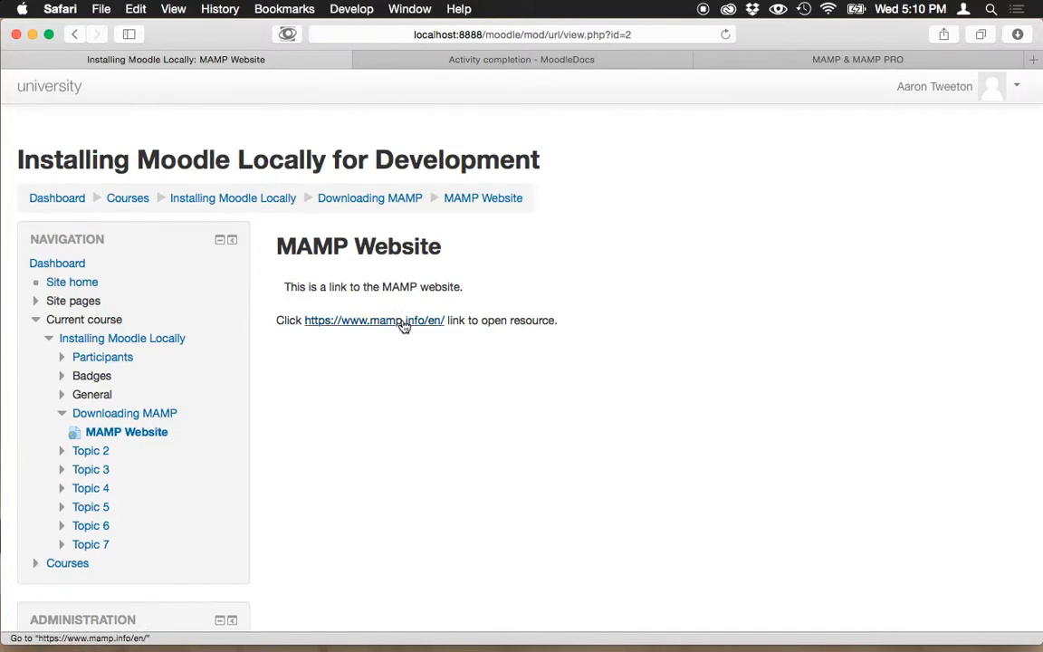
pyautogui.click(404, 322)
pyautogui.click(73, 35)
pyautogui.click(72, 36)
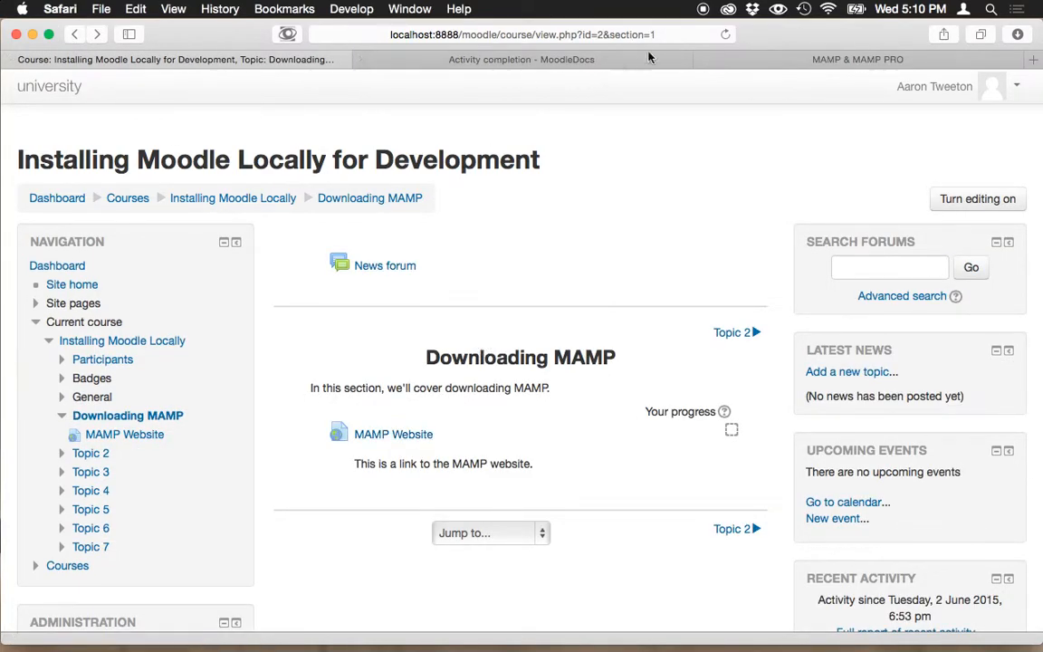
pyautogui.click(729, 34)
pyautogui.click(729, 34)
pyautogui.click(731, 430)
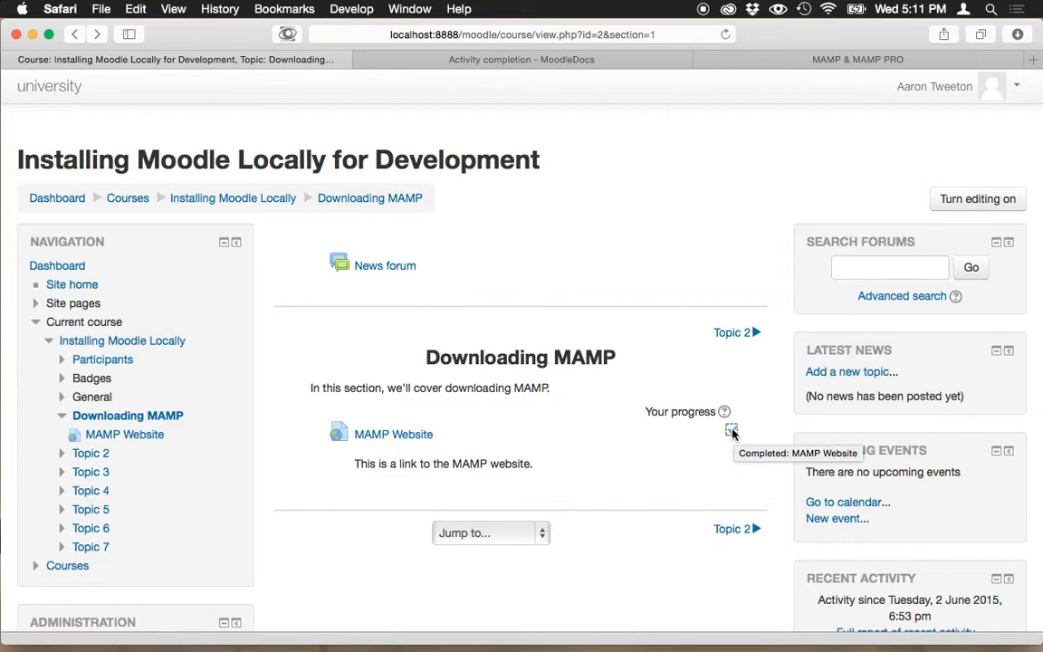